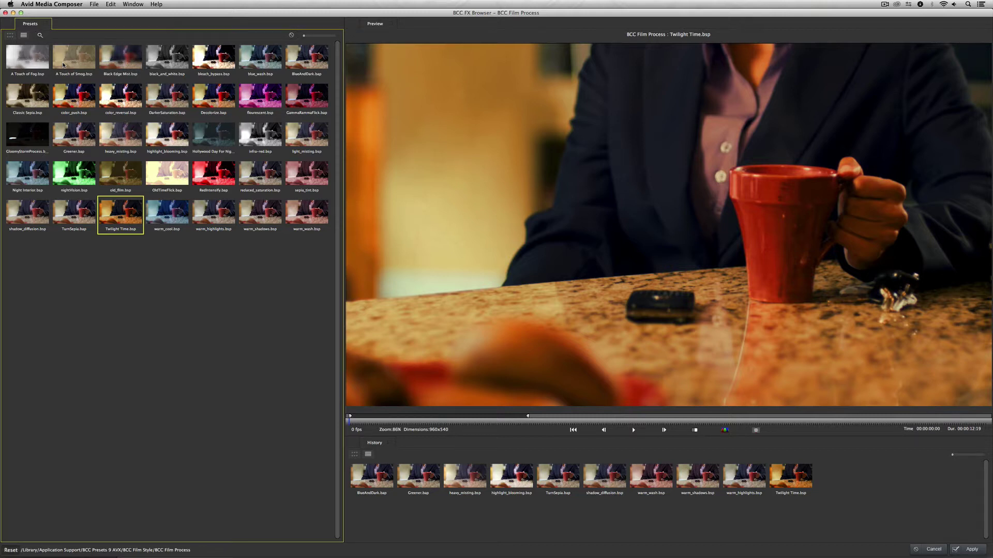
Preview presets from the grid, including A Touch of Fog, A Touch of Smog, color_push, color_reversal, heavy_misting, DarkerSaturation and black_and_white.
left_click(31, 58)
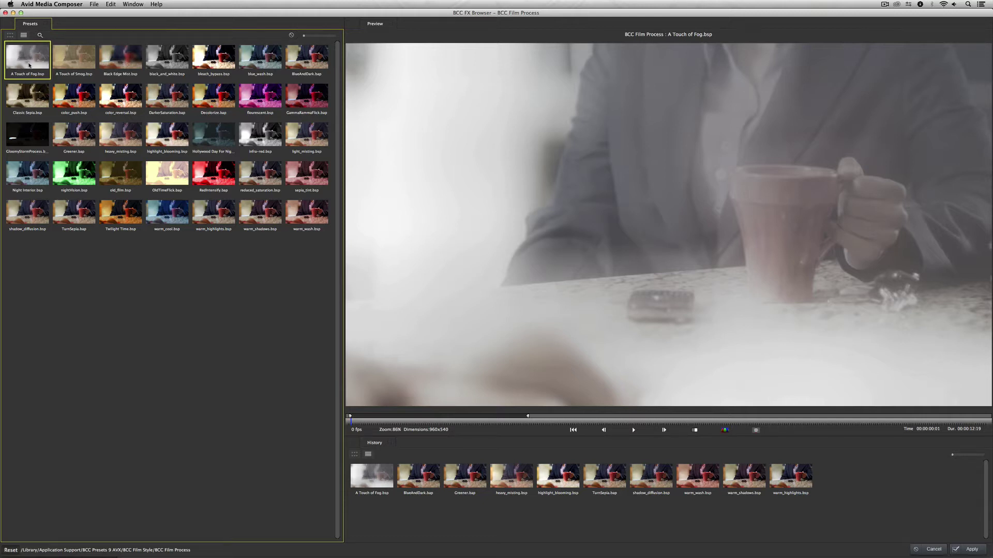
left_click(75, 60)
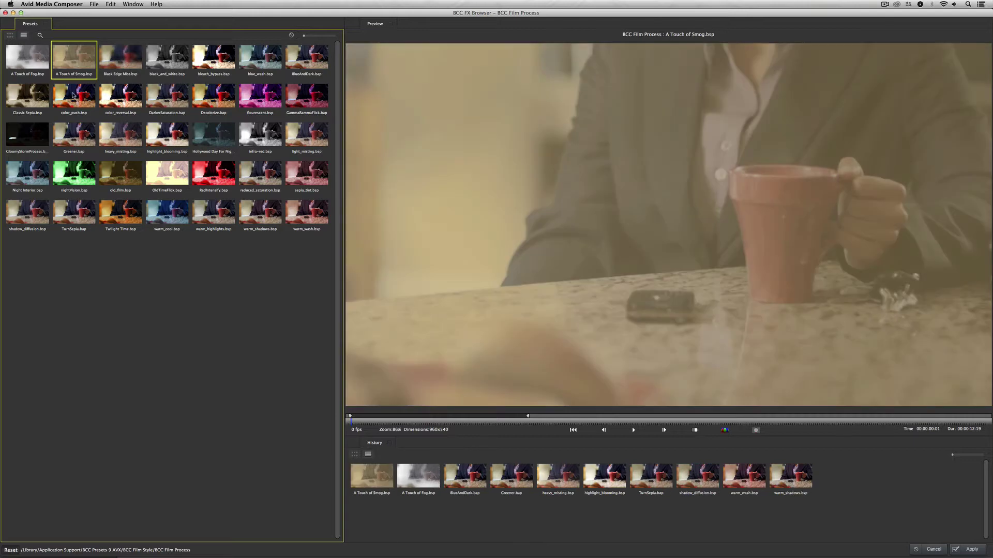
left_click(73, 91)
left_click(127, 95)
left_click(121, 135)
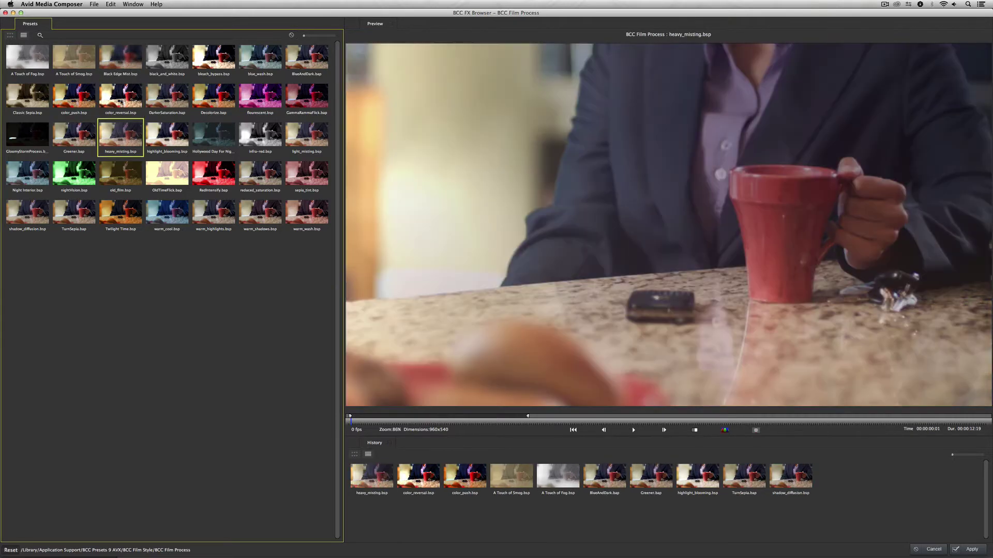
left_click(122, 99)
left_click(167, 98)
left_click(167, 61)
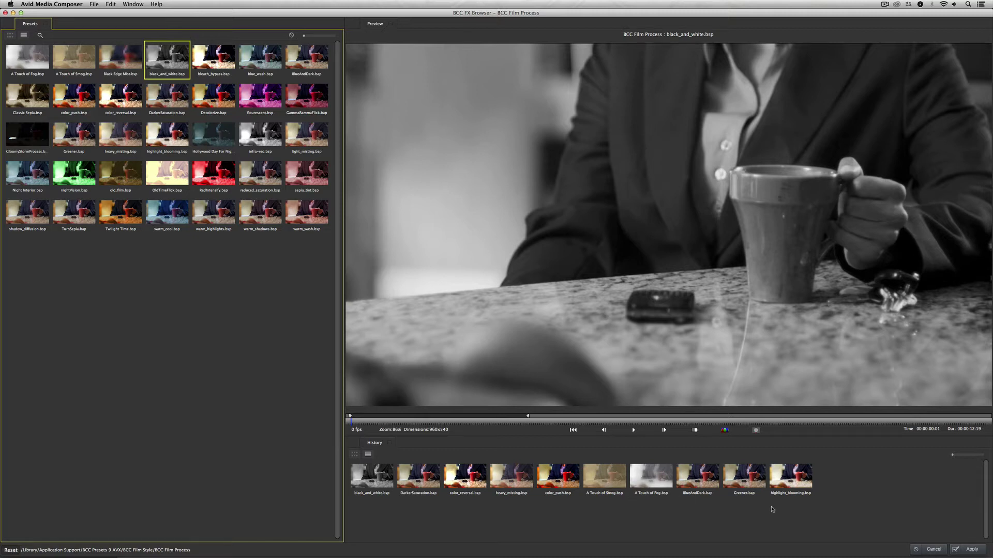
Revisit the highlight_blooming, Greener, BlueAndDark and A Touch of Fog presets from the preview history.
left_click(789, 486)
left_click(744, 477)
left_click(698, 477)
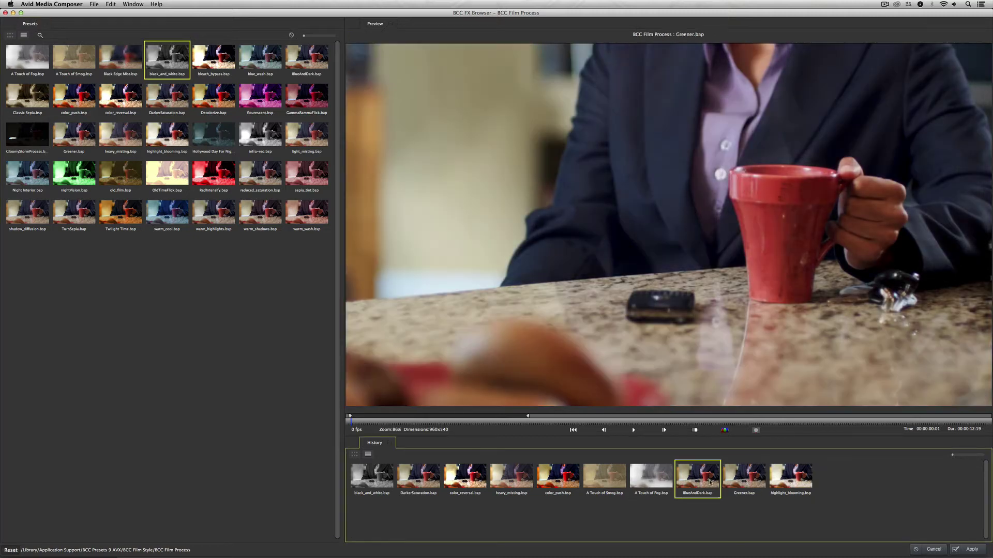
left_click(654, 480)
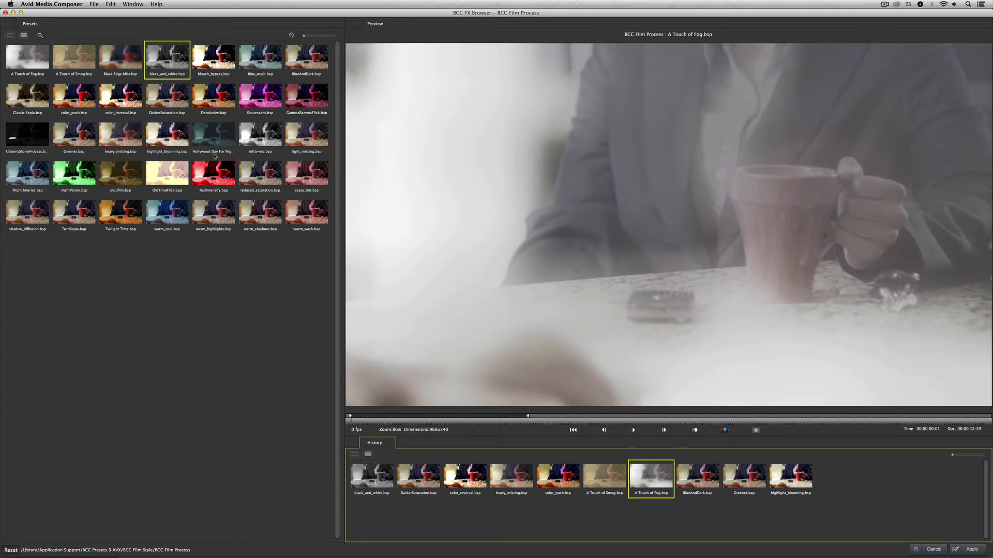
Starting from black_and_white, step through neighbouring presets in the grid one at a time, ending on GammaRammaFlick.
left_click(169, 58)
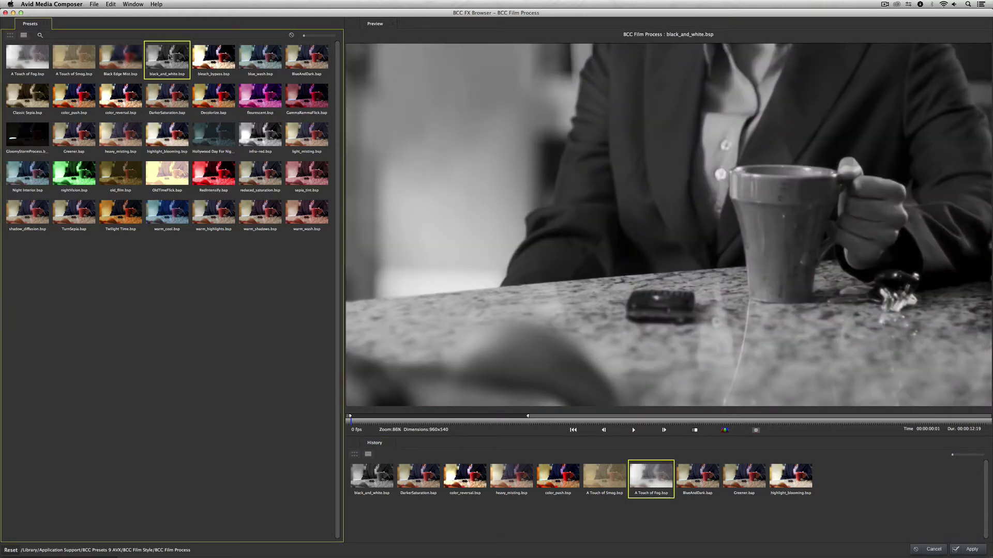
key("Down")
key("Down")
key("Down")
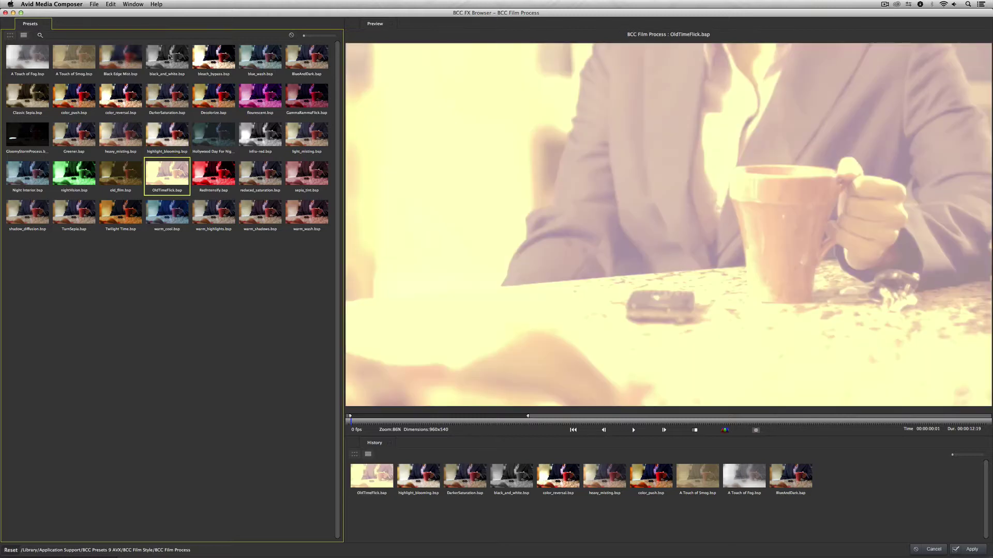
key("Left")
key("Left")
key("Up")
key("Right")
key("Down")
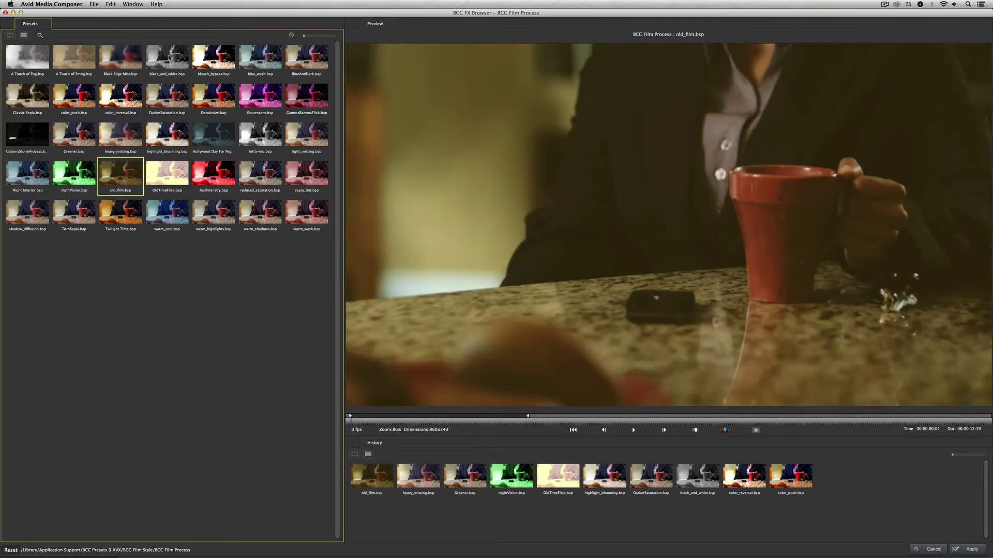
key("Right")
key("Right")
key("Right")
key("Right")
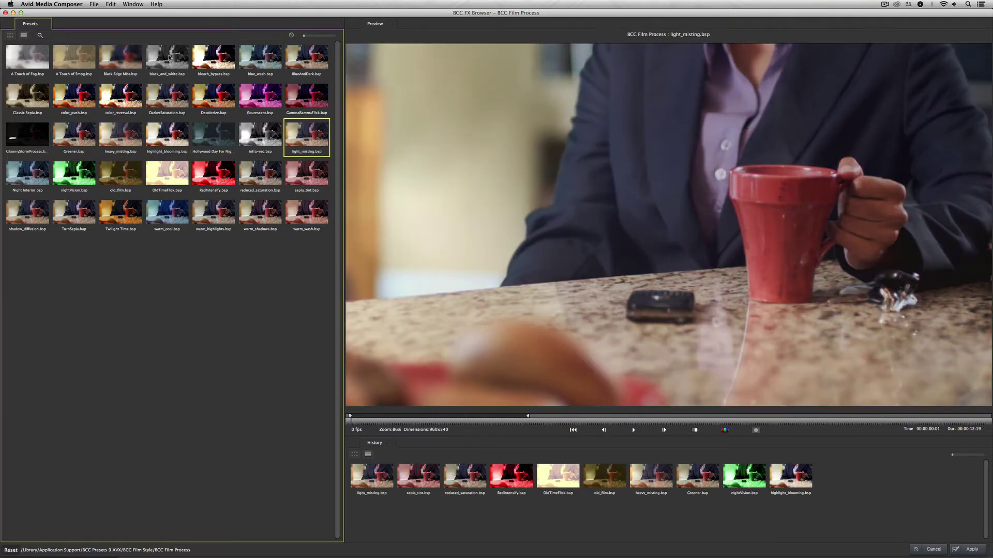
key("Up")
key("Left")
key("Left")
key("Left")
key("Left")
key("Left")
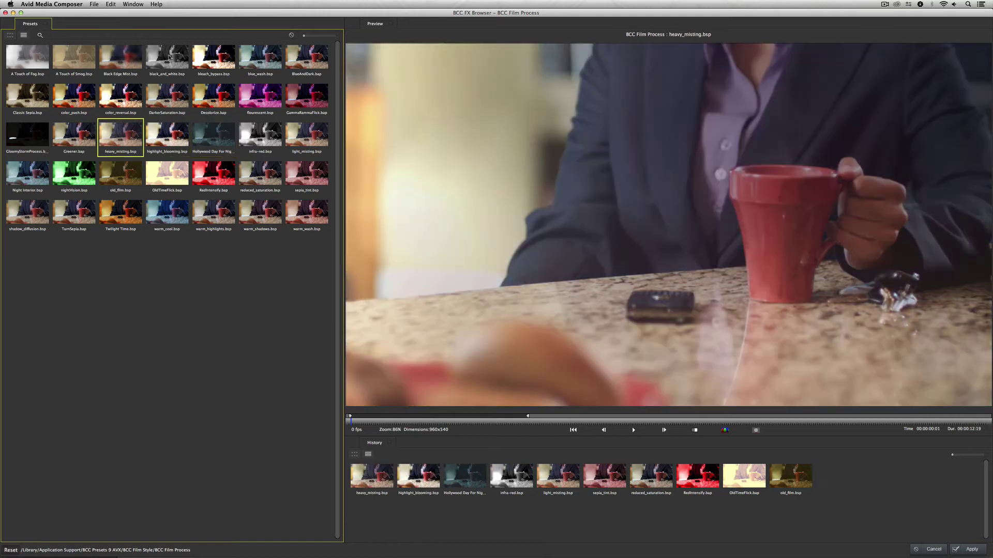
key("Left")
key("Up")
key("Right")
key("Right")
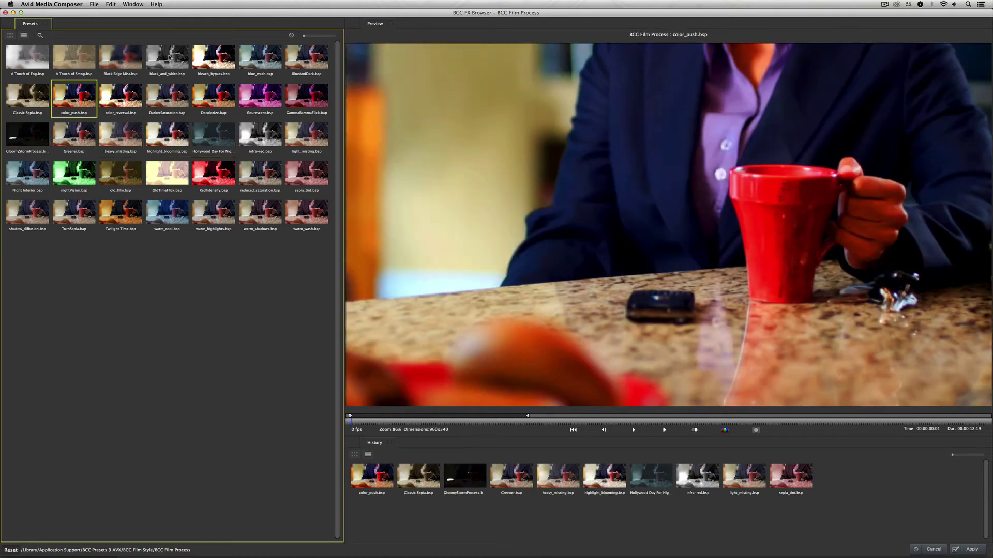
key("Right")
key("Right")
key("Right")
key("Right")
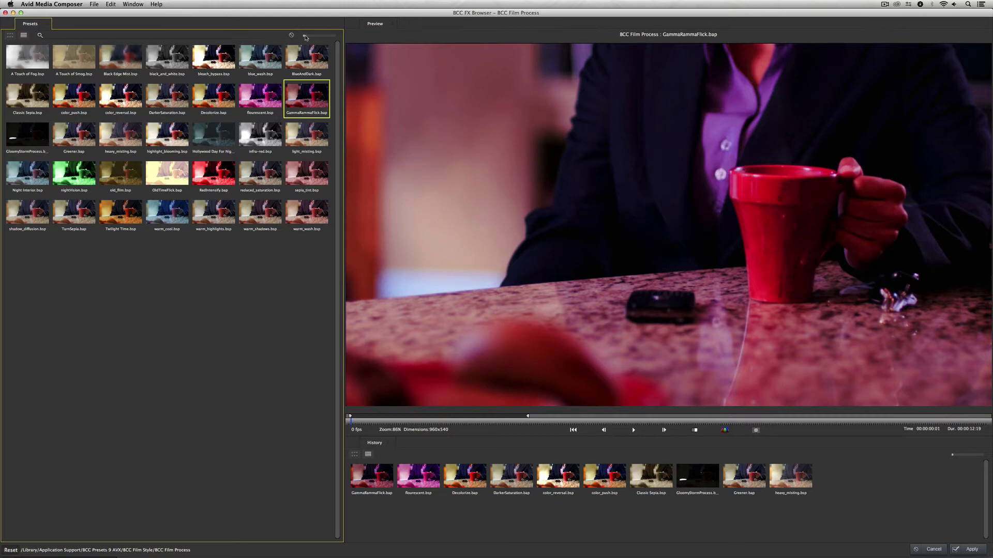
Enlarge the preset thumbnails to their maximum size and close the FX Browser without applying a preset.
left_click_drag(304, 36, 337, 41)
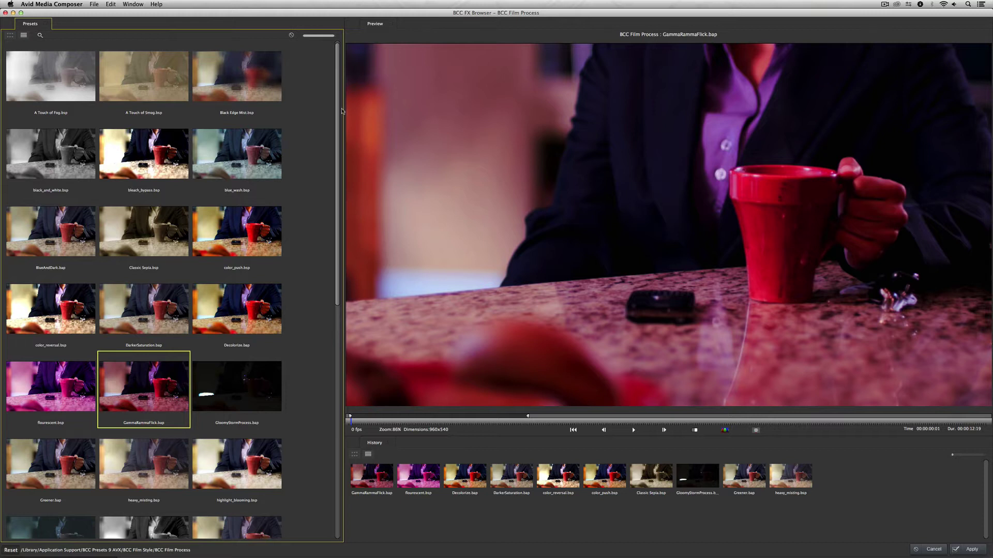
left_click_drag(339, 111, 353, 87)
left_click(938, 550)
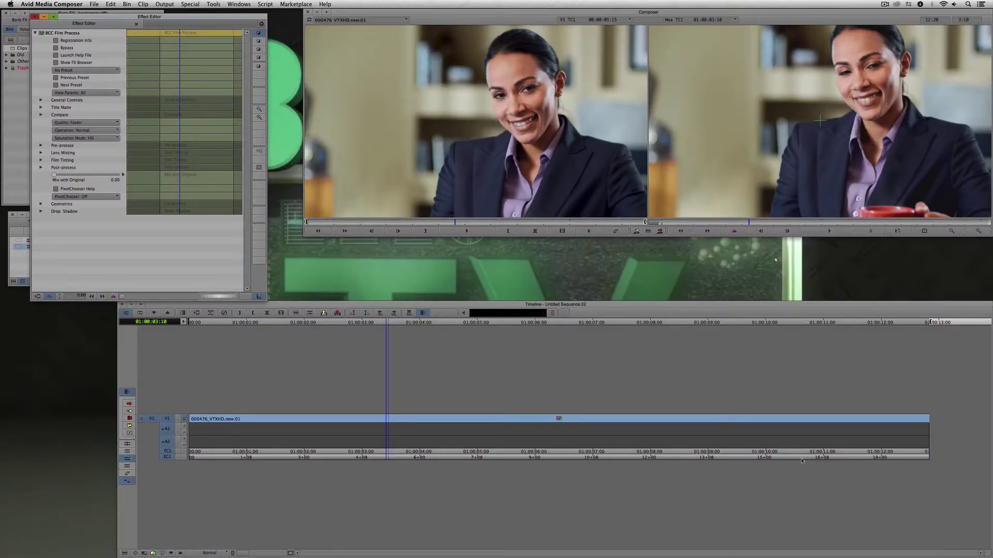
Check the BCC Film Process preset list without choosing one, and preview A Touch of Fog in the reopened FX Browser.
left_click(71, 70)
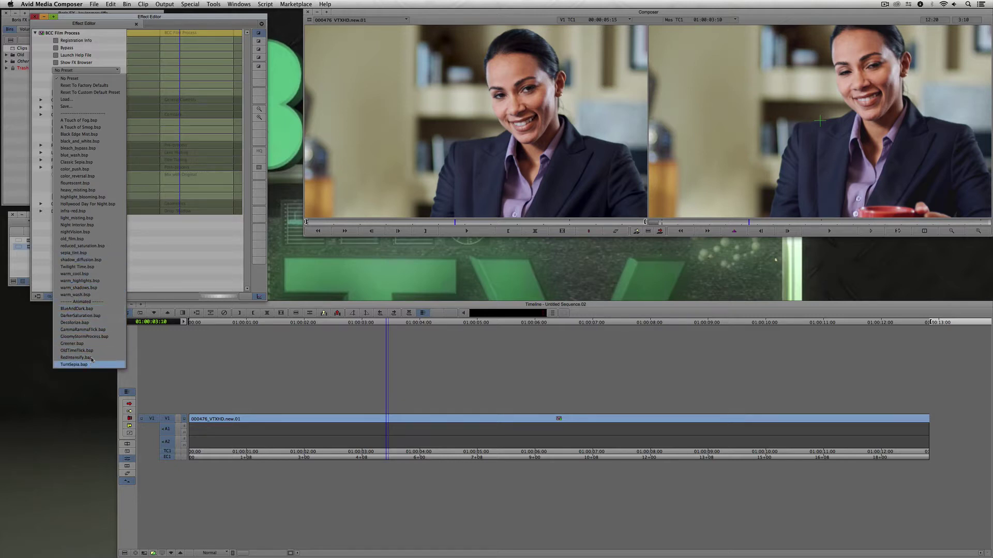
left_click(114, 99)
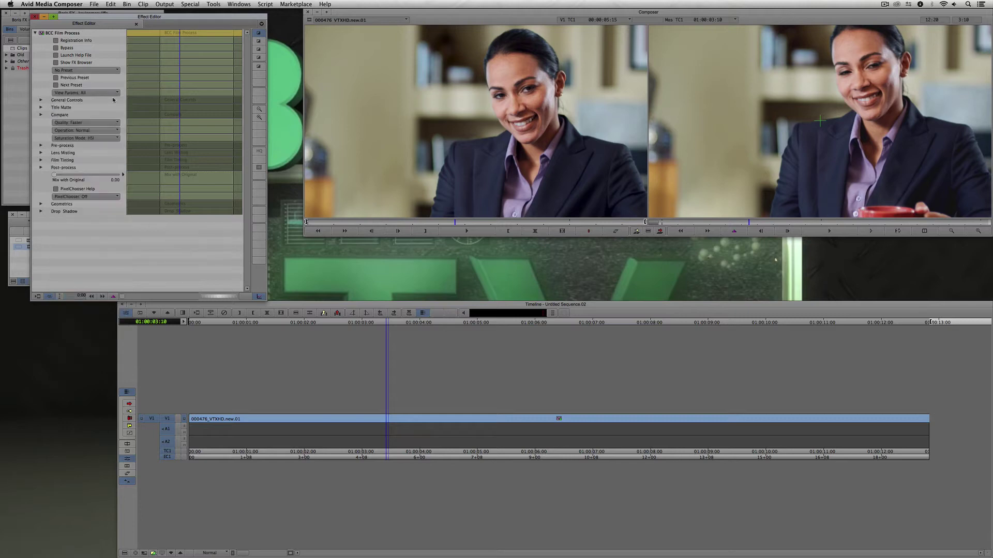
left_click(55, 63)
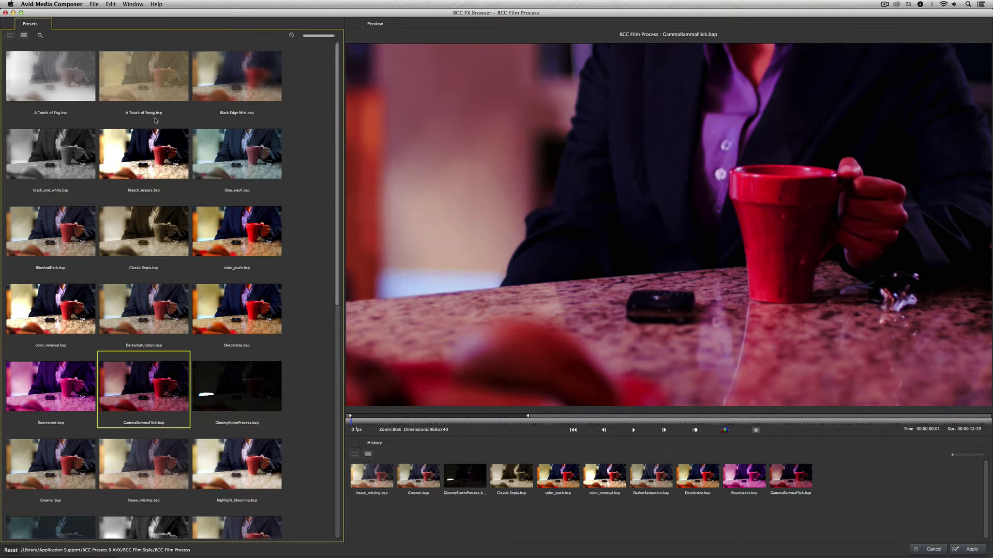
left_click(52, 81)
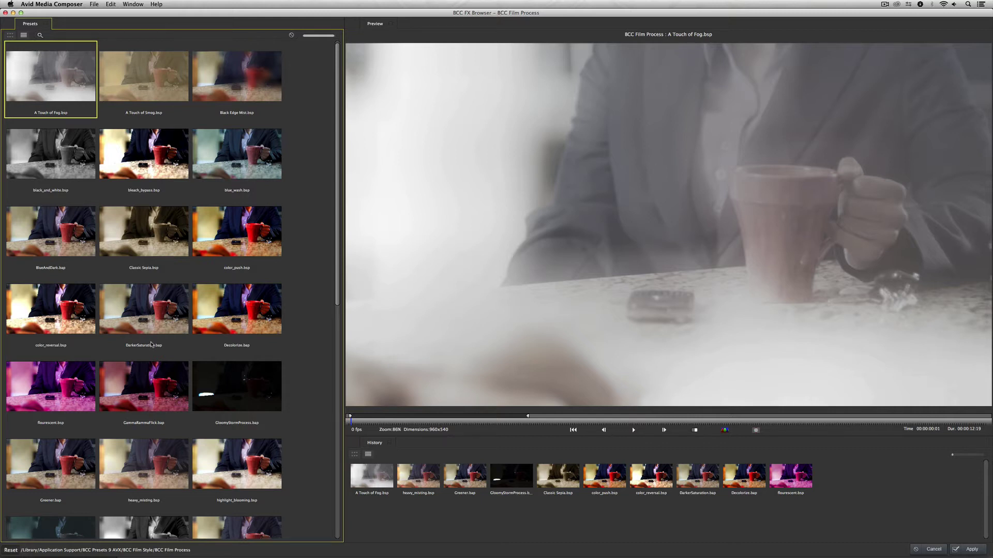
Show the presets as a detailed list sorted by Preset Type with the animated presets first.
left_click(23, 35)
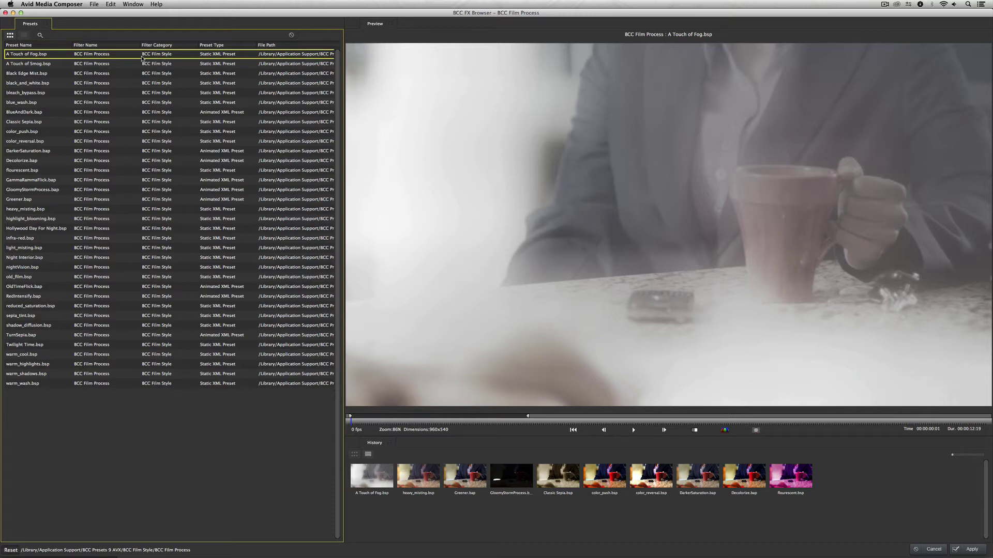
left_click(219, 46)
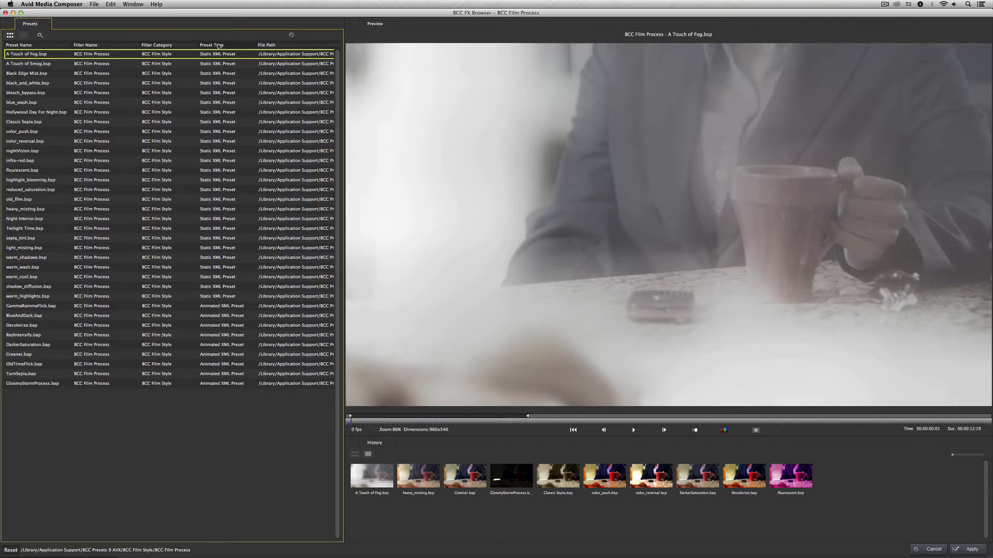
left_click(218, 45)
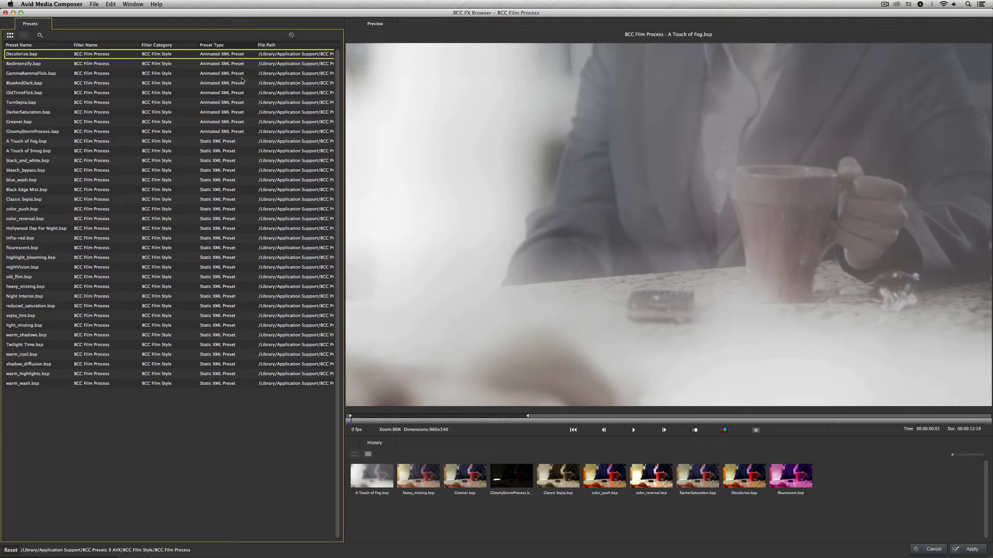
Return the presets to thumbnail view at the smallest thumbnail size.
left_click(10, 35)
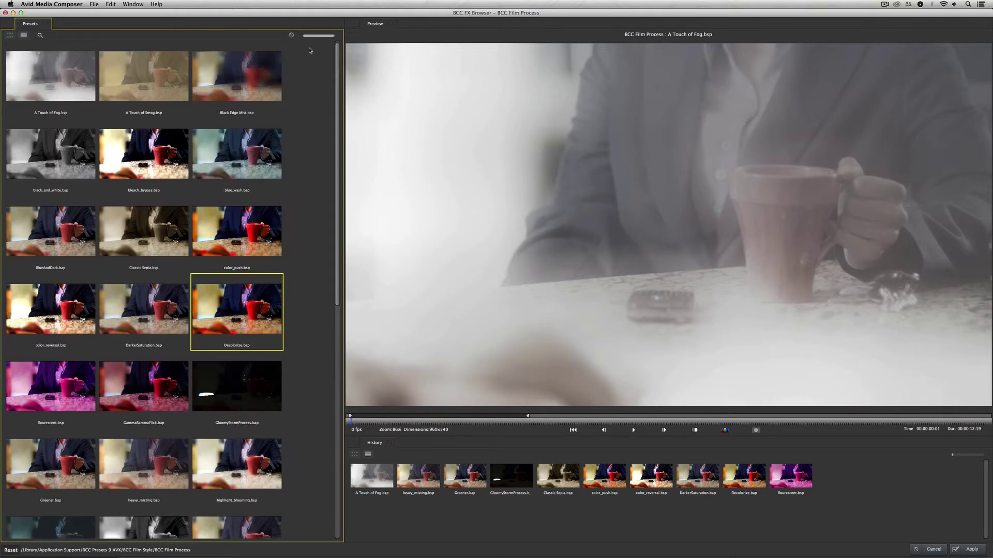
left_click_drag(331, 35, 299, 37)
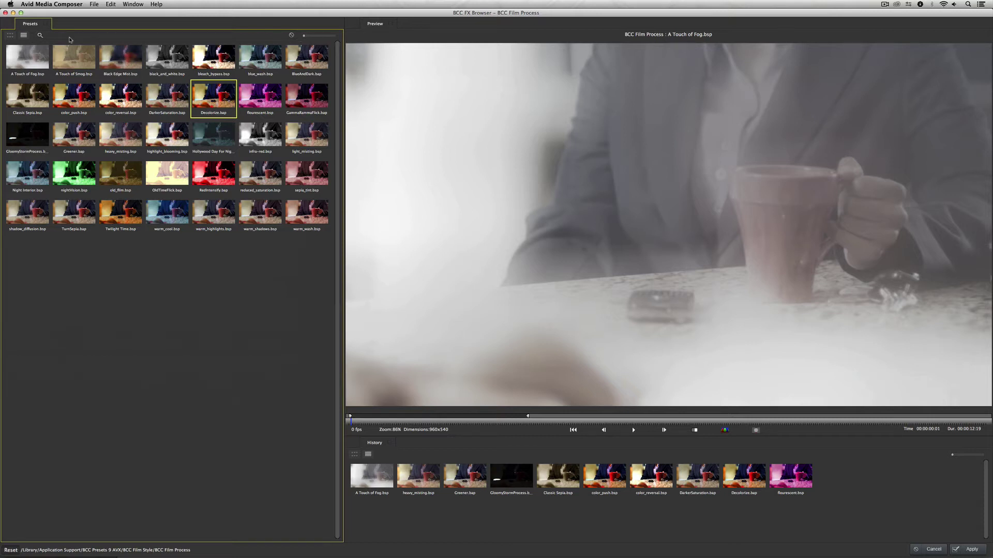
Search the presets for "sepia" and preview Classic Sepia.
left_click(53, 35)
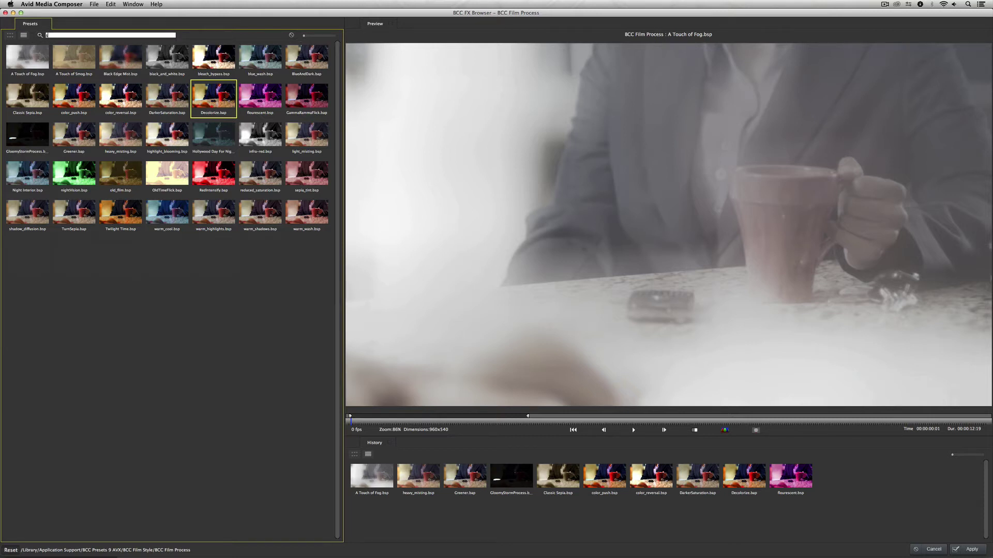
type("sepia")
key("Return")
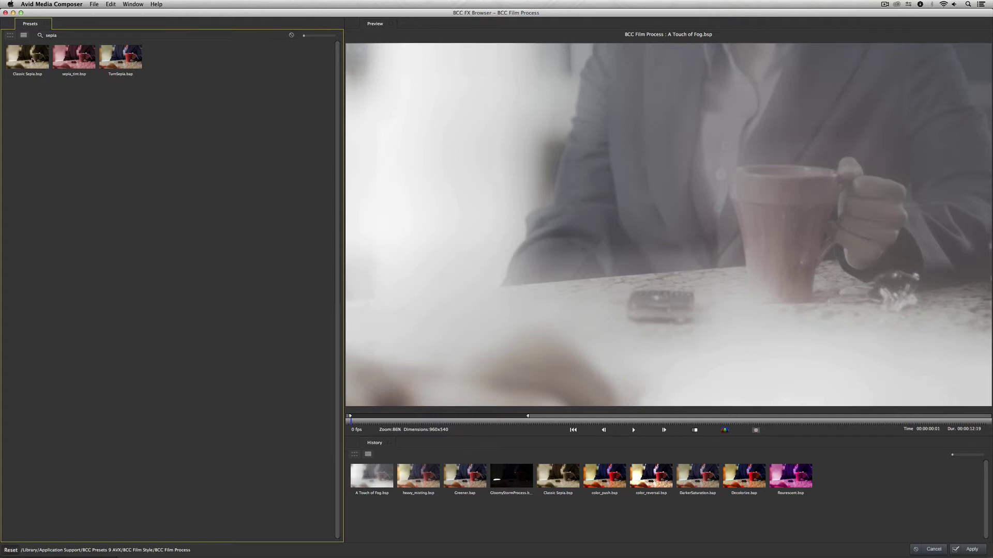
left_click(33, 60)
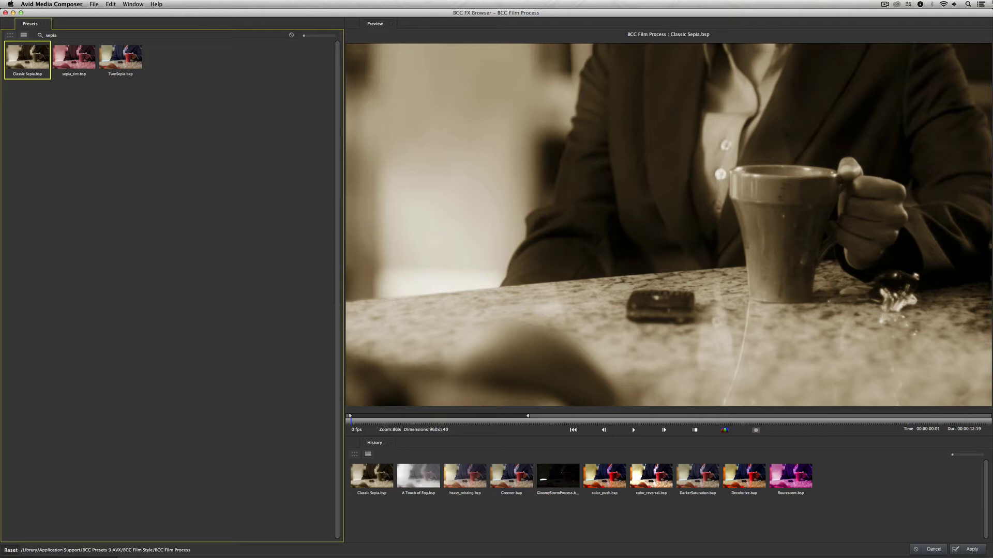
Resize the browser layout by moving the divider between Preview and History and widening the Presets area.
left_click(729, 185)
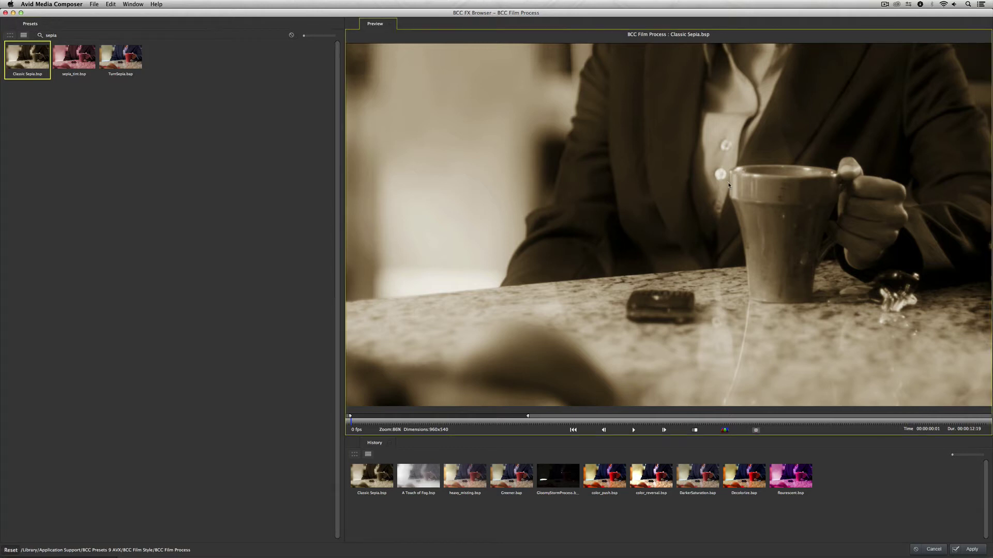
left_click_drag(514, 437, 526, 329)
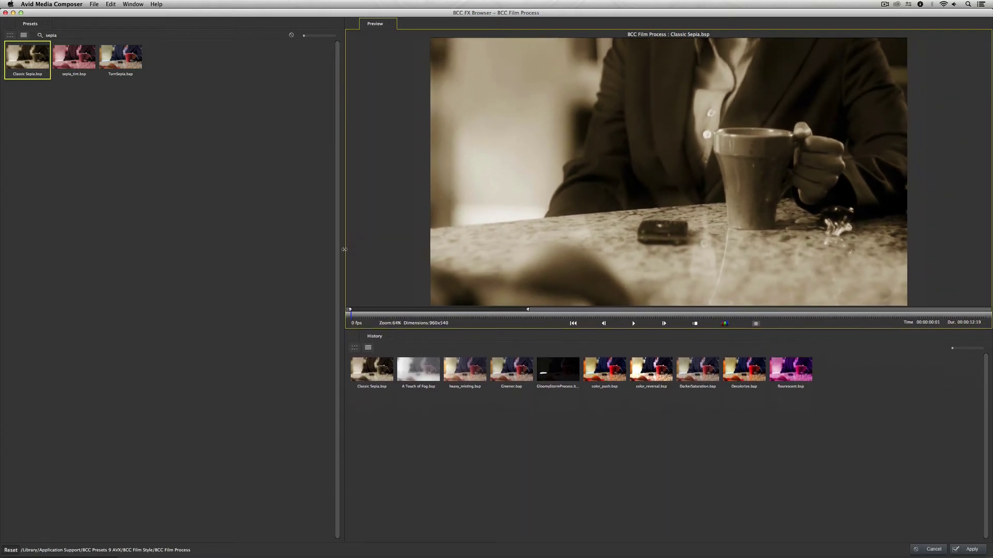
left_click_drag(351, 248, 456, 267)
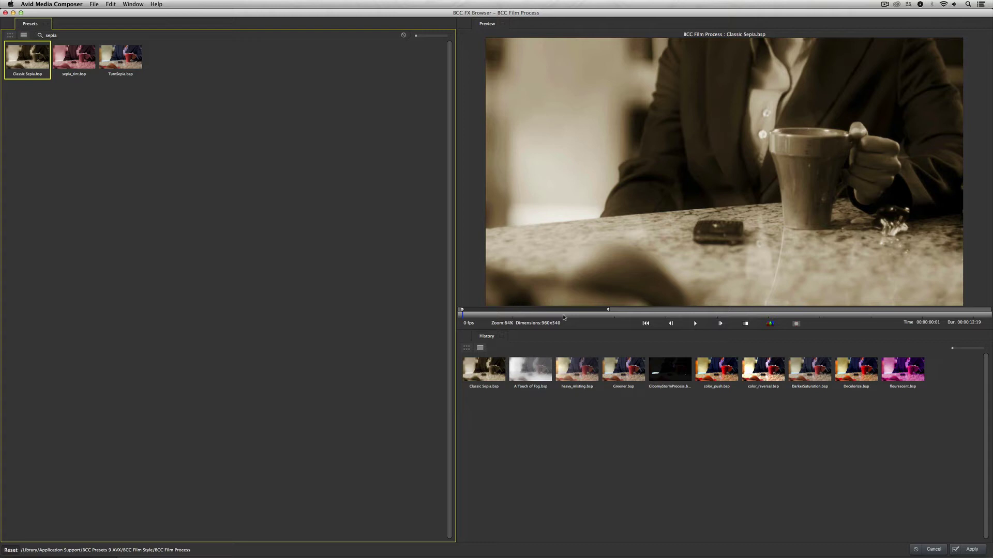
left_click(573, 282)
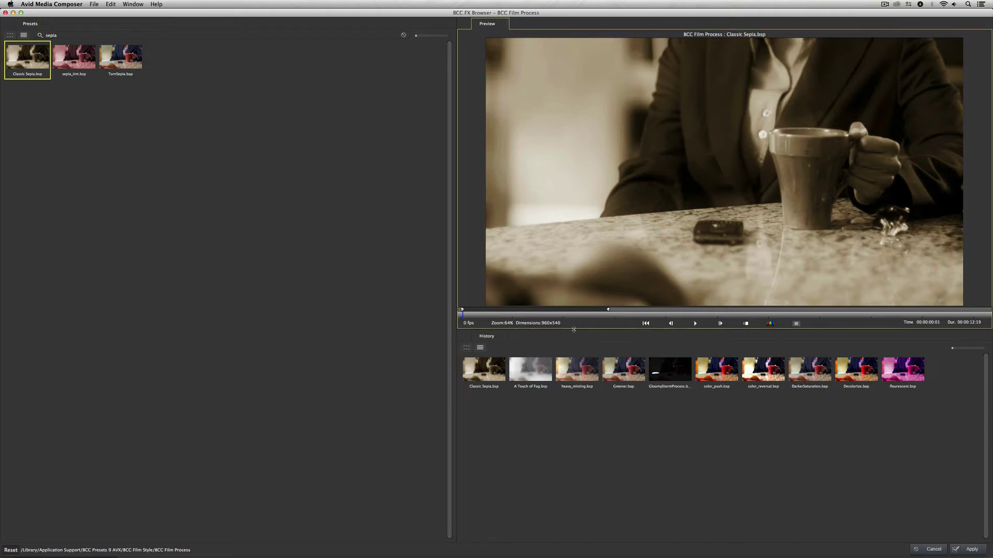
left_click_drag(573, 327, 576, 366)
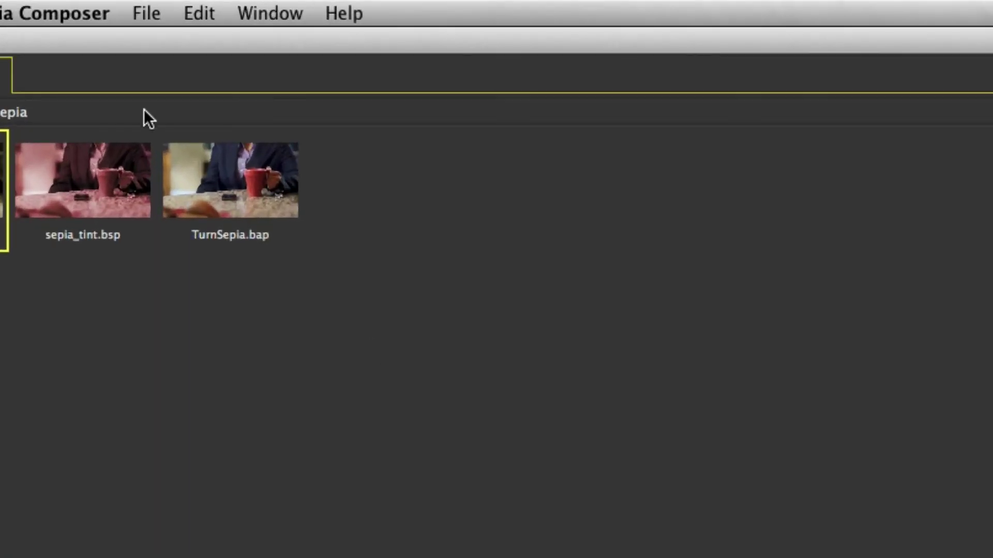
Review the workspace options without choosing one, and narrow the Presets area to give the preview more room.
left_click(265, 10)
mouse_move(273, 42)
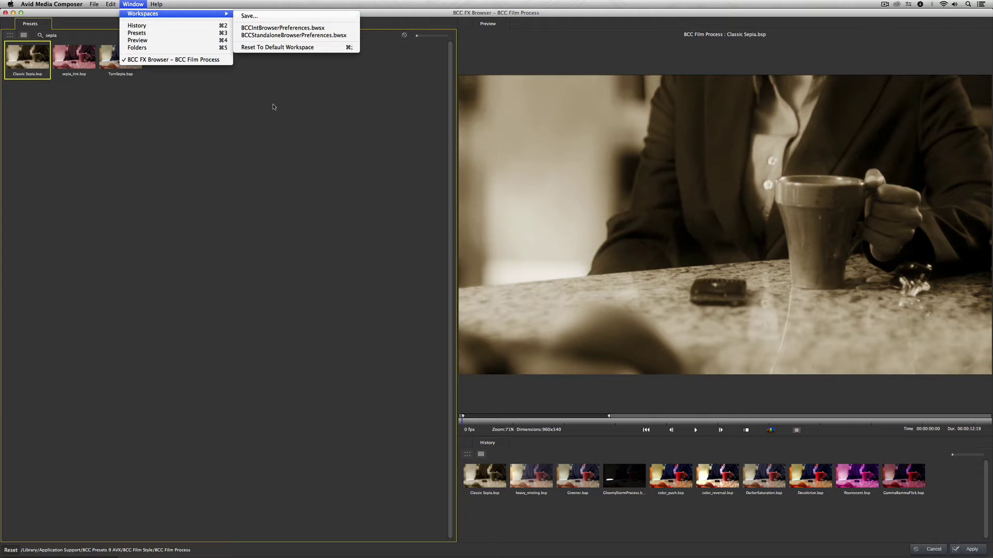
left_click(585, 264)
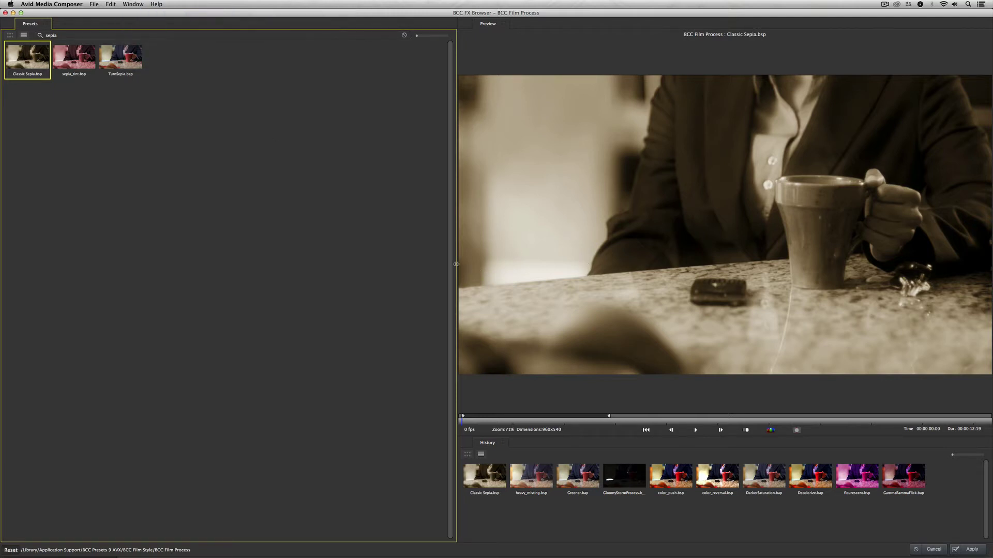
left_click_drag(455, 265, 294, 265)
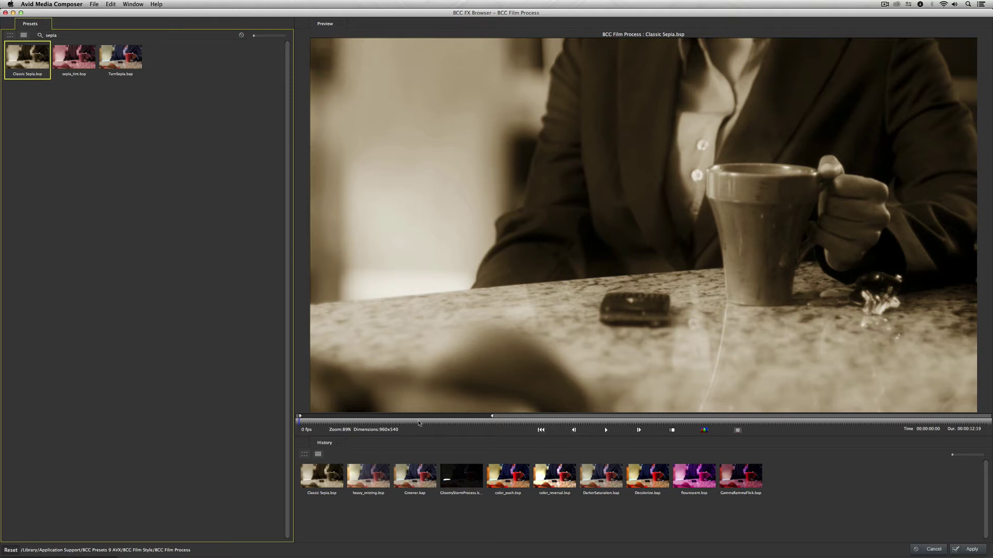
Jump the Classic Sepia preview ahead to 00:00:02:06 and rewind it to the start.
left_click(419, 422)
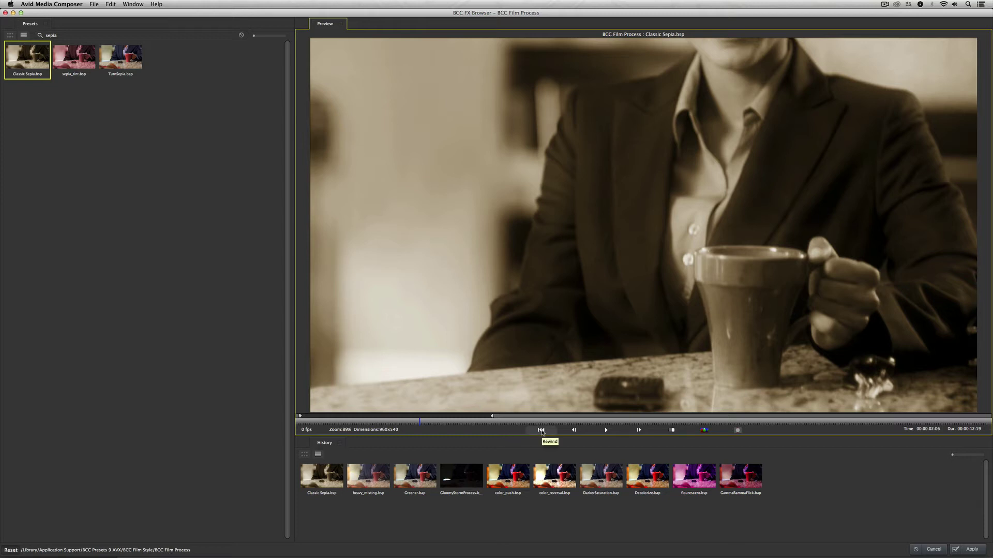
left_click(541, 430)
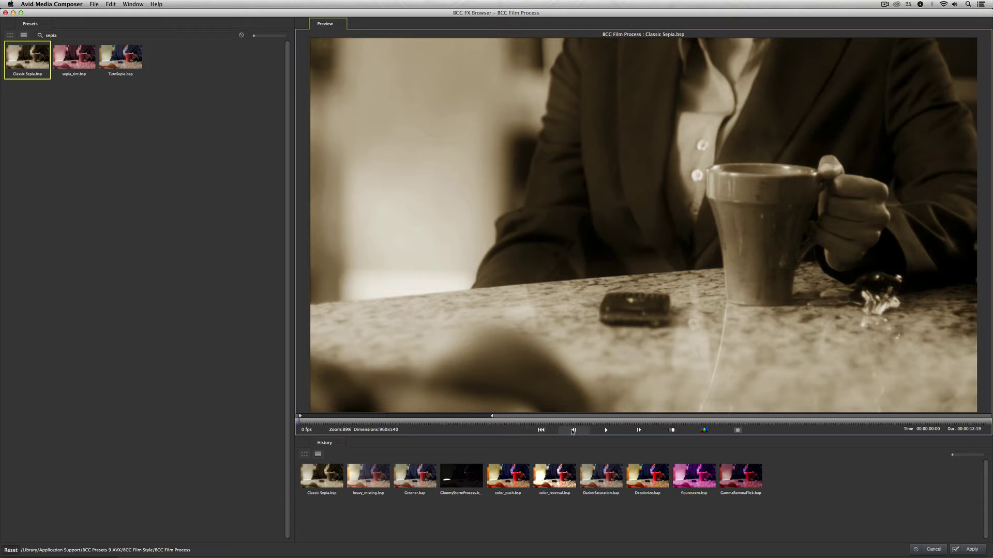
Move the preview playhead to about two seconds into the clip and step backward frame by frame.
left_click(426, 424)
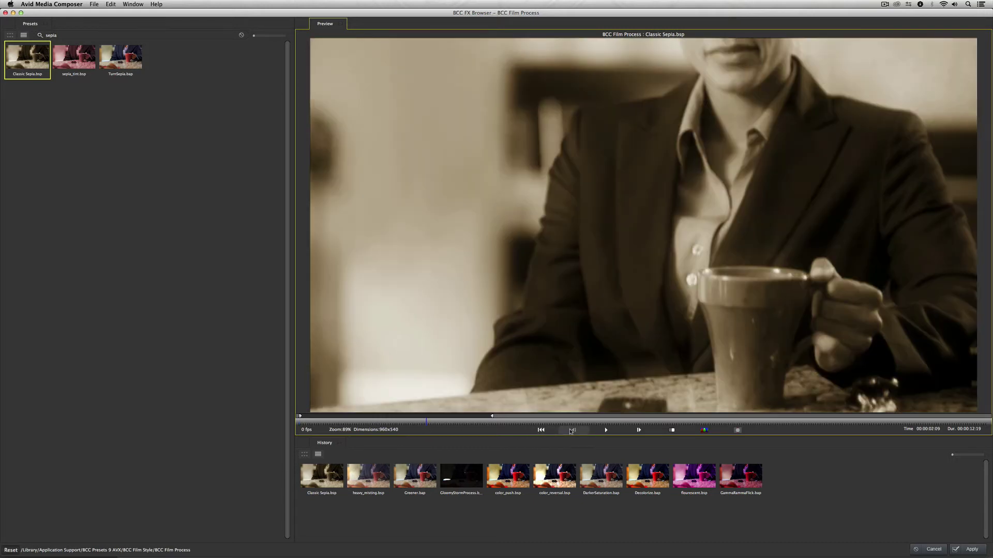
left_click(573, 430)
left_click(572, 431)
left_click(570, 431)
left_click(571, 431)
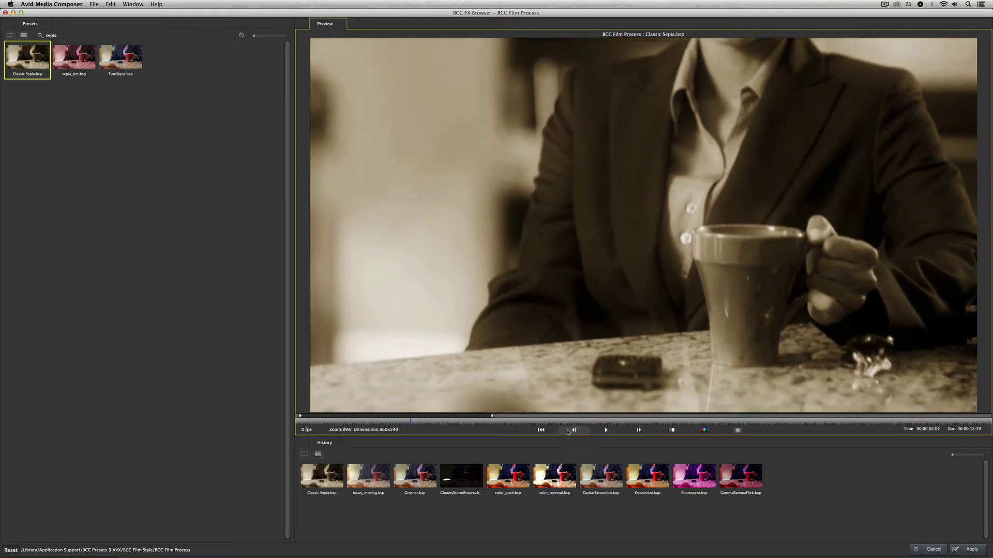
left_click(571, 431)
left_click(570, 431)
left_click(569, 432)
left_click(568, 432)
left_click(567, 432)
left_click(567, 432)
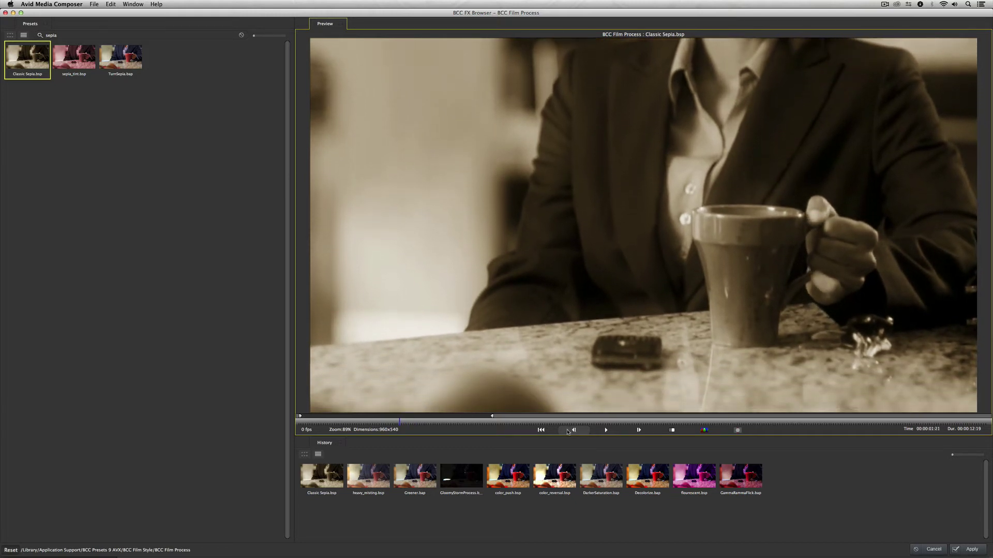
left_click(567, 432)
left_click(567, 432)
left_click(568, 431)
Step the preview forward frame by frame past two seconds, and go back a few frames to 00:00:02:05.
key("Right")
key("Right")
key("Right")
key("Right")
key("Right")
key("Right")
key("Right")
key("Right")
key("Right")
key("Right")
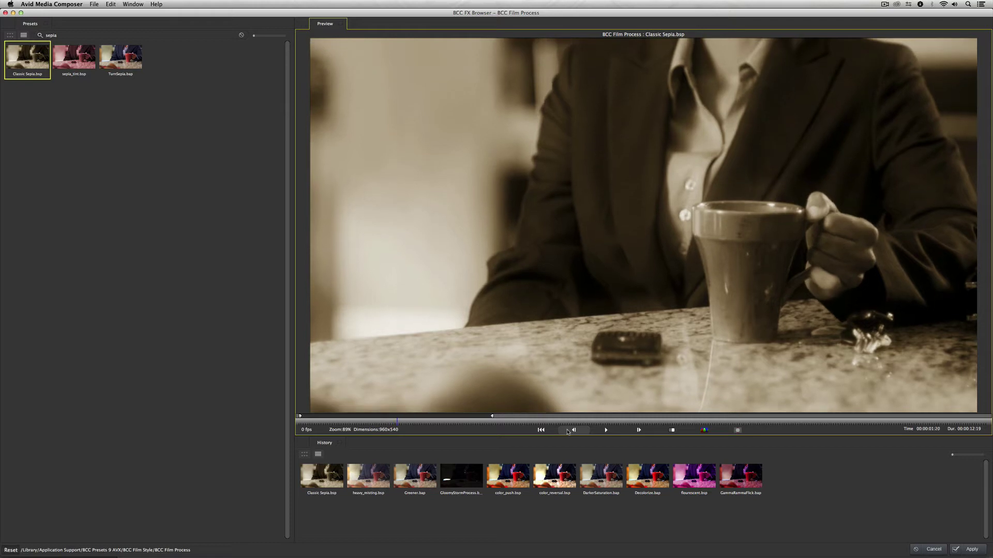
key("Right")
key("Right")
key("Right")
key("Right")
key("Right")
key("Right")
key("Right")
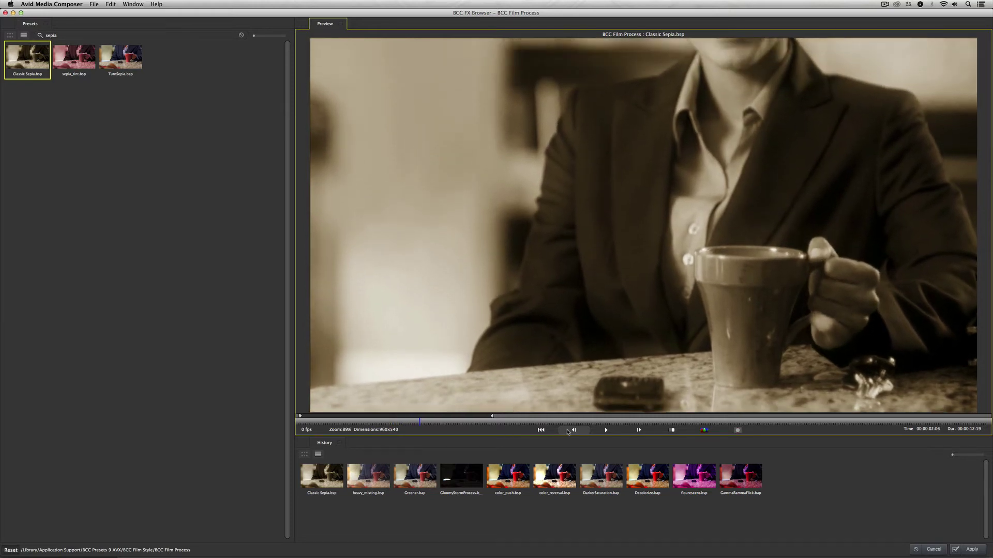
left_click(568, 432)
left_click(567, 432)
left_click(567, 432)
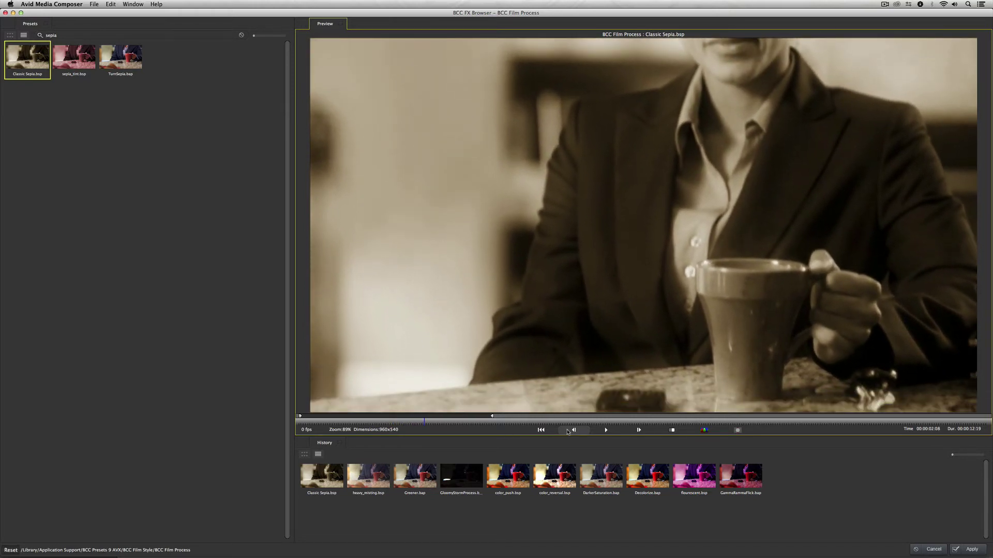
left_click(568, 432)
left_click(567, 432)
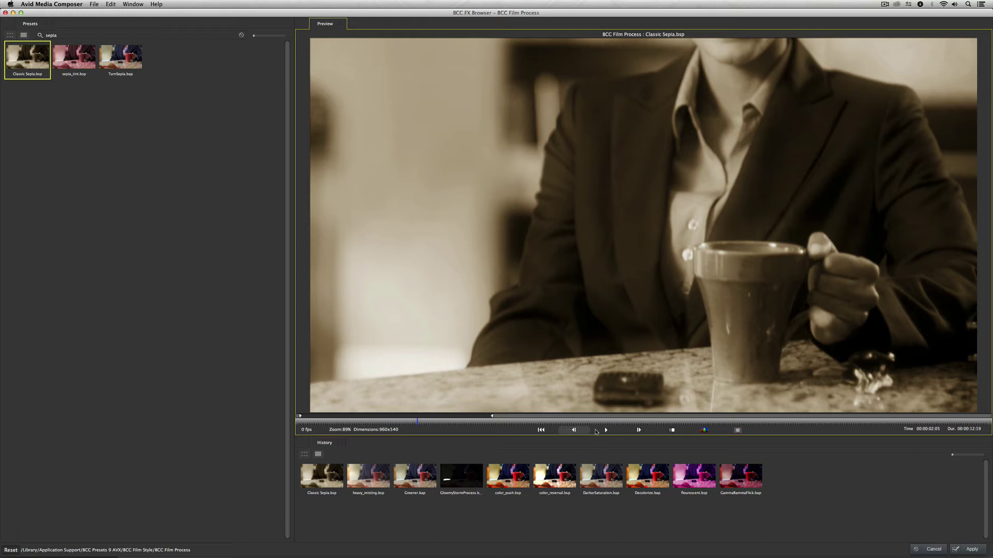
Play the Classic Sepia preview, move the playback range's end point further along the timeline, and play the longer range.
left_click(607, 430)
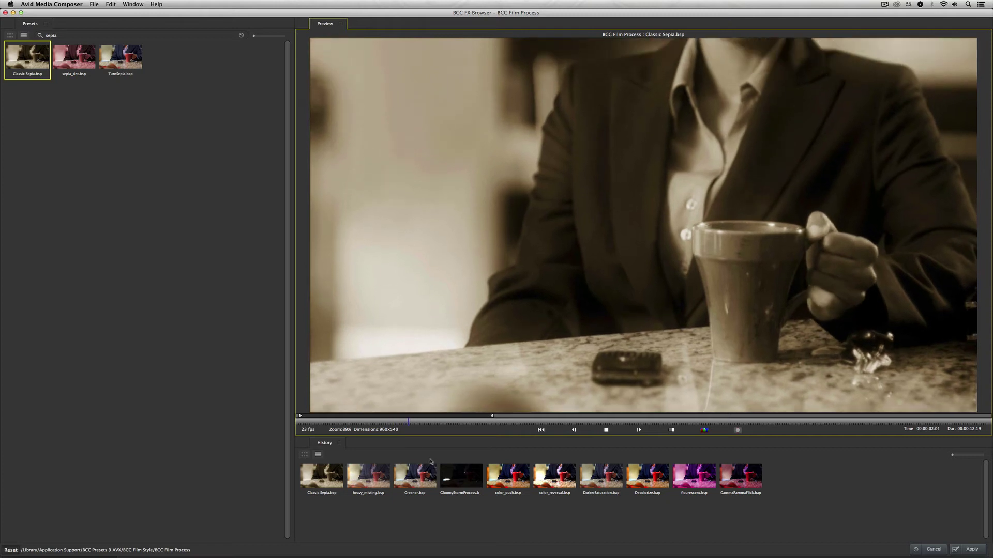
key("space")
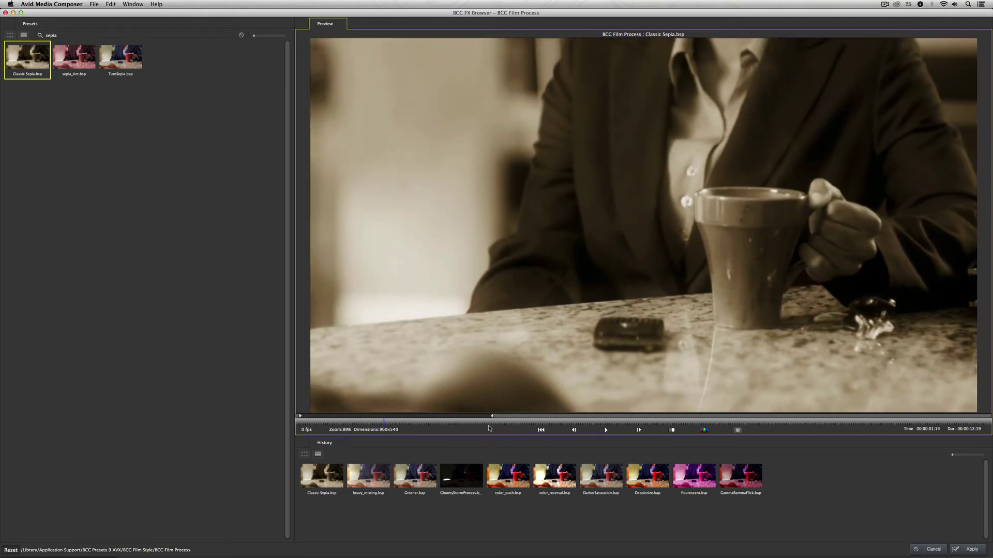
left_click_drag(493, 417, 545, 417)
key("space")
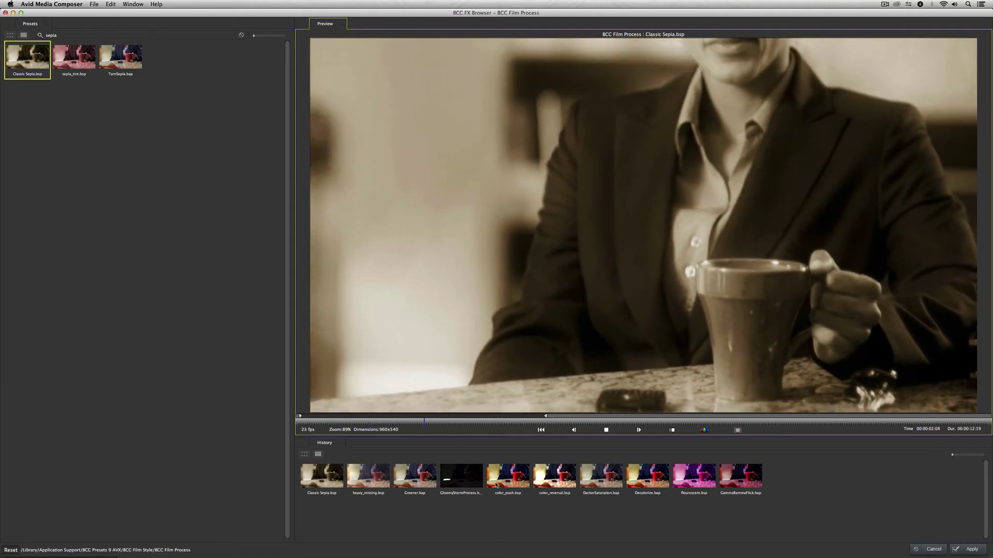
key("space")
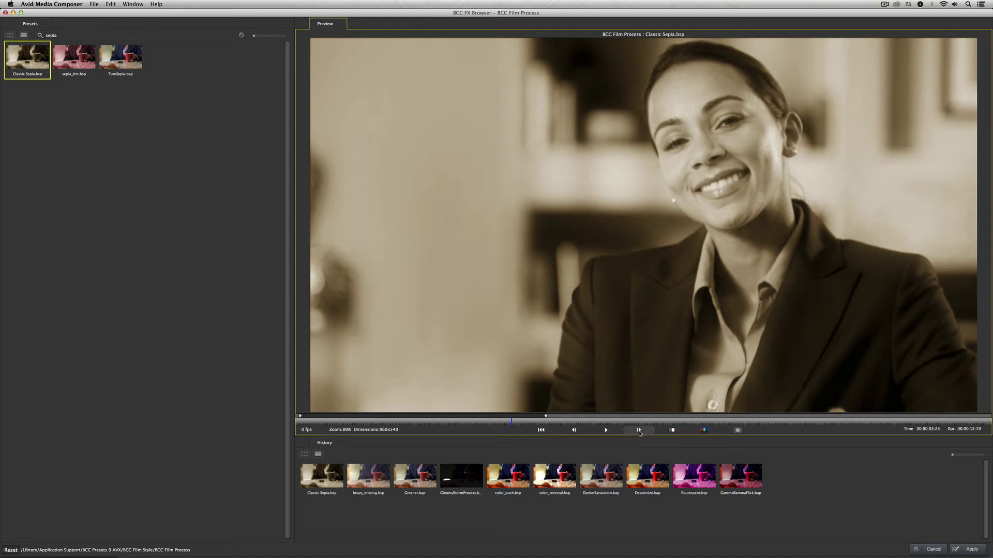
Review the preview resolution options, keeping Half, and review the compositing options without choosing one.
left_click(673, 431)
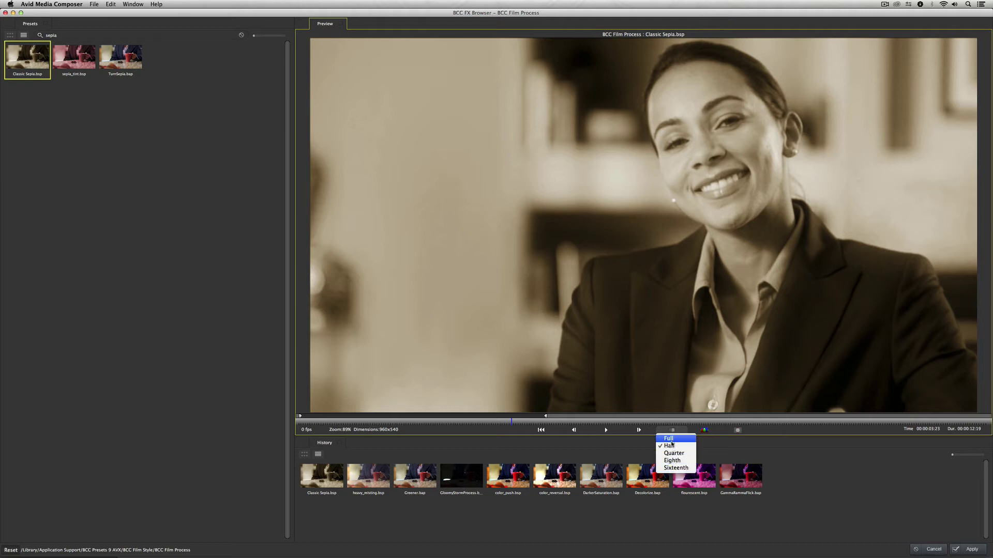
left_click(670, 446)
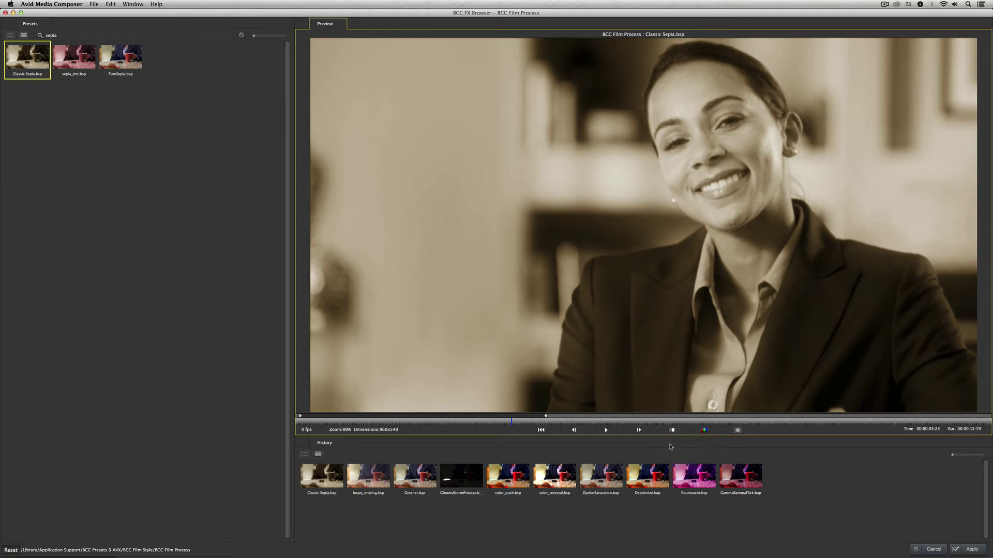
left_click(706, 432)
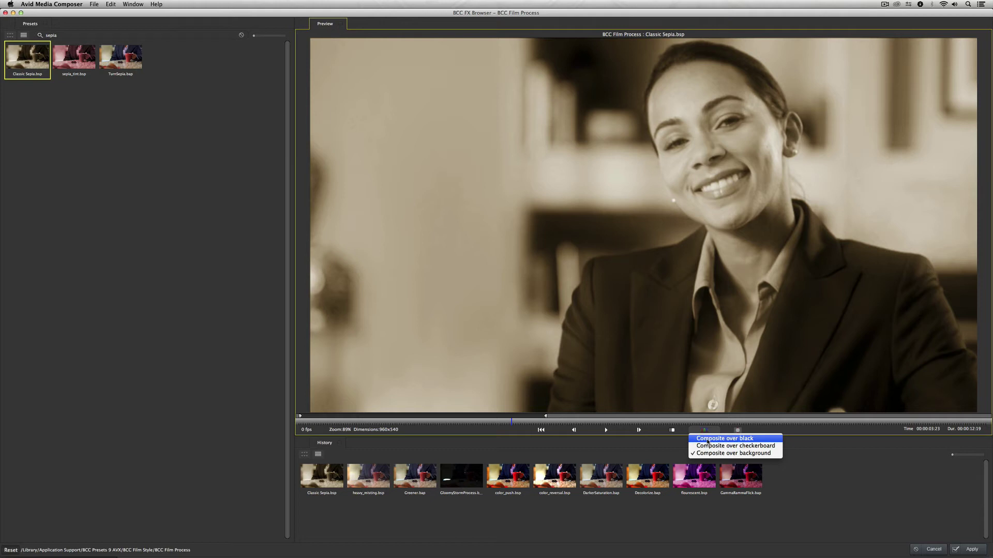
left_click(796, 432)
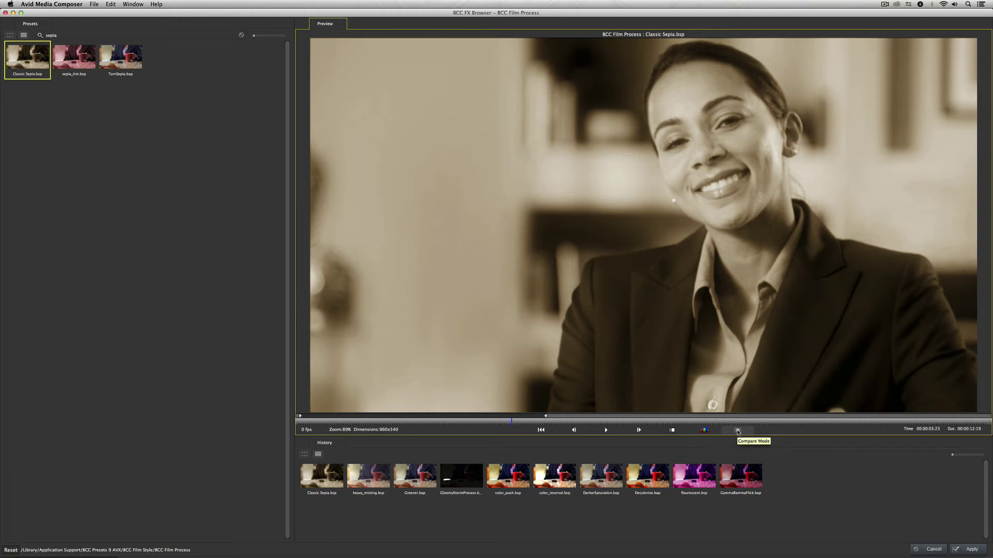
Compare the original with the effect using Compare Side By Side, and switch to Compare Split.
left_click(738, 432)
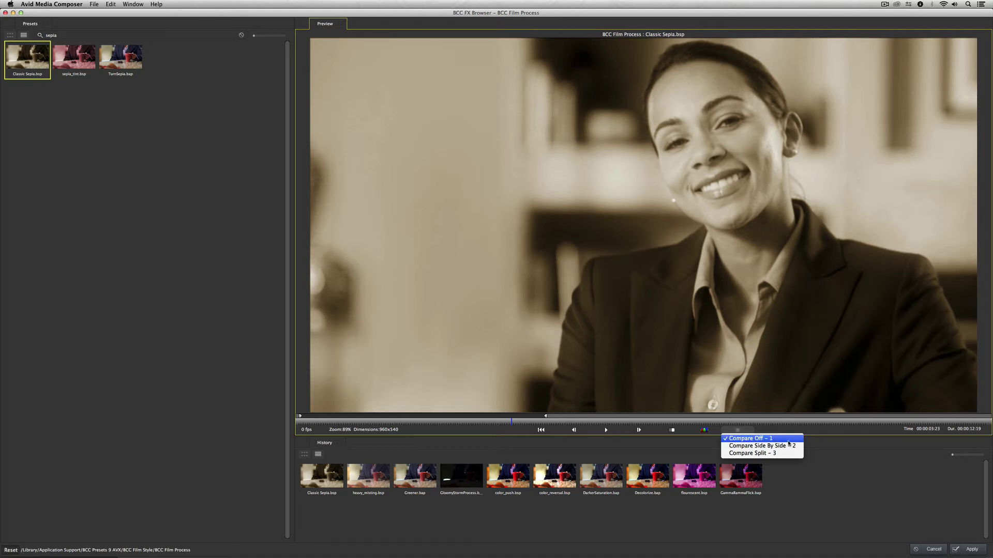
left_click(788, 448)
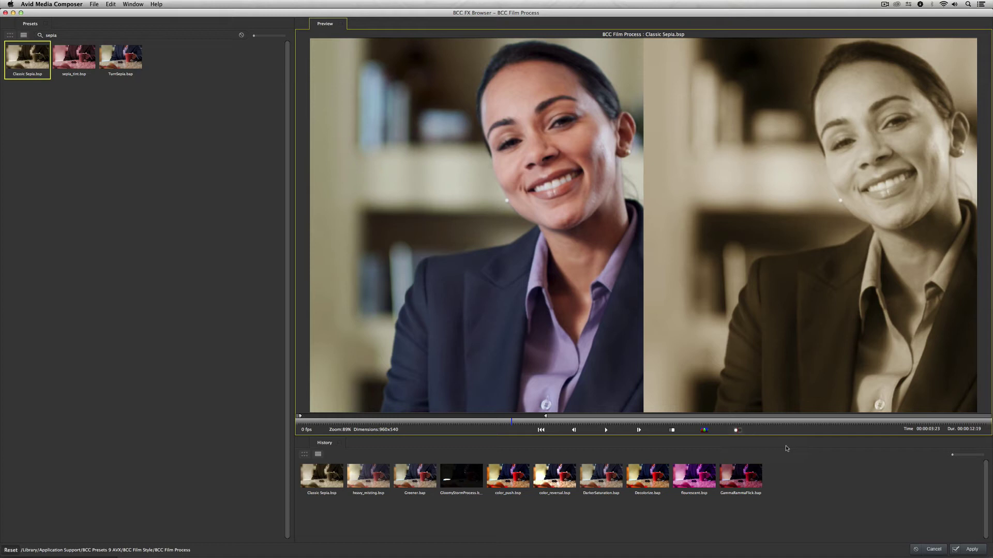
left_click(739, 432)
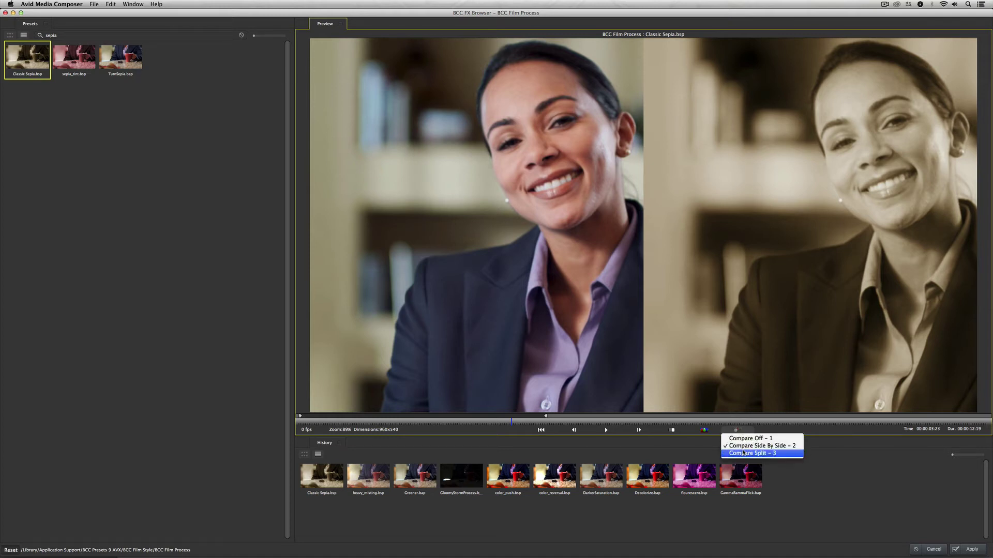
left_click(743, 454)
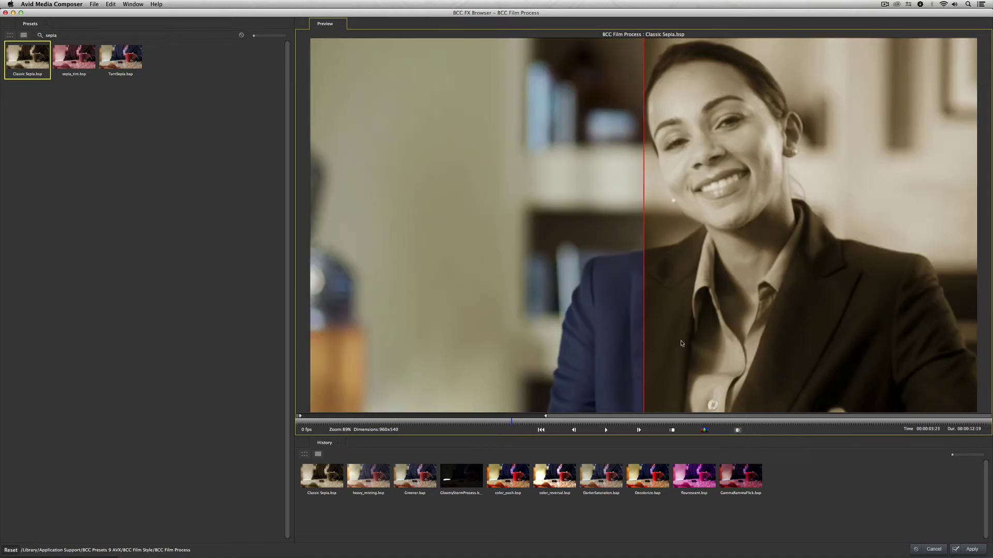
Move the split line onto the woman's face, play the split comparison, and set Compare Mode to Compare Off.
left_click_drag(646, 312, 711, 362)
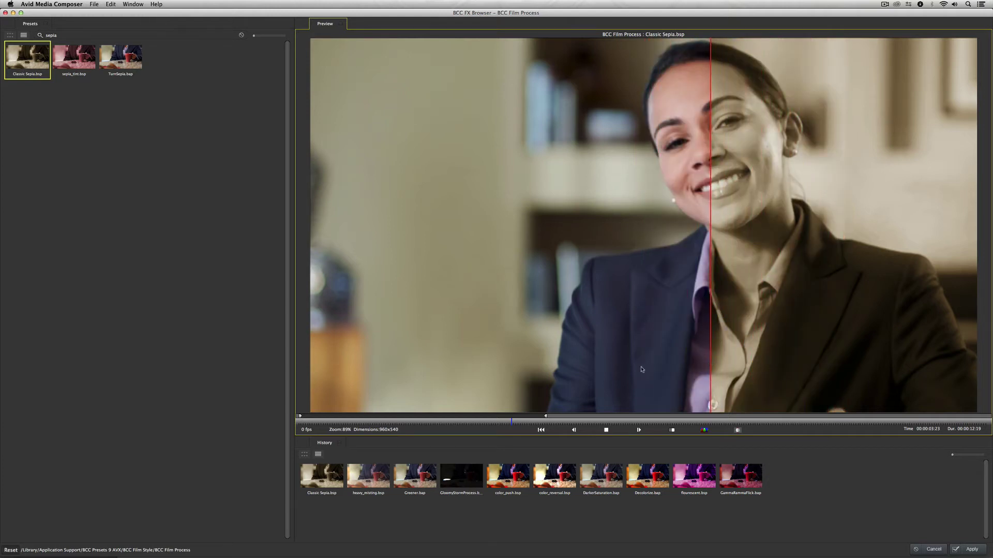
key("space")
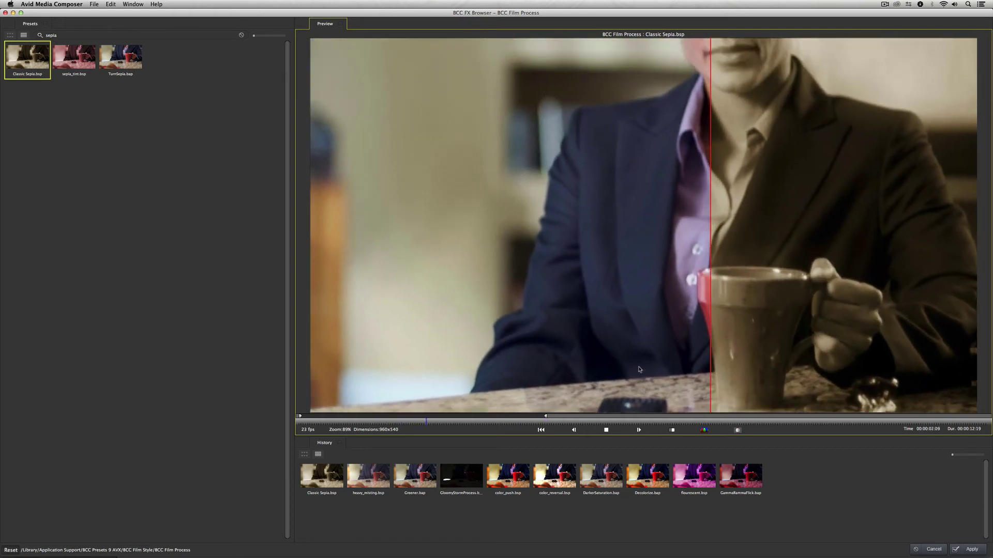
key("space")
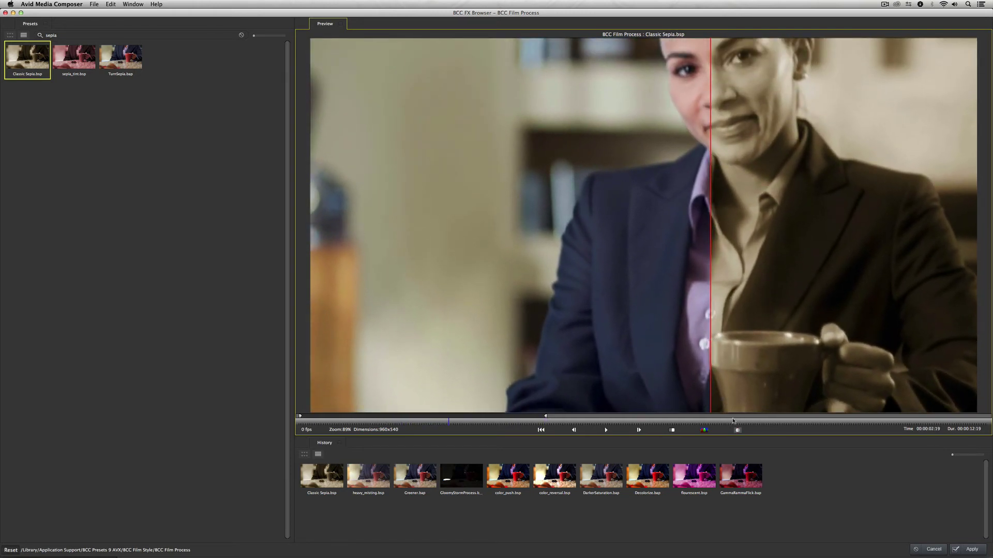
left_click(737, 430)
left_click(741, 436)
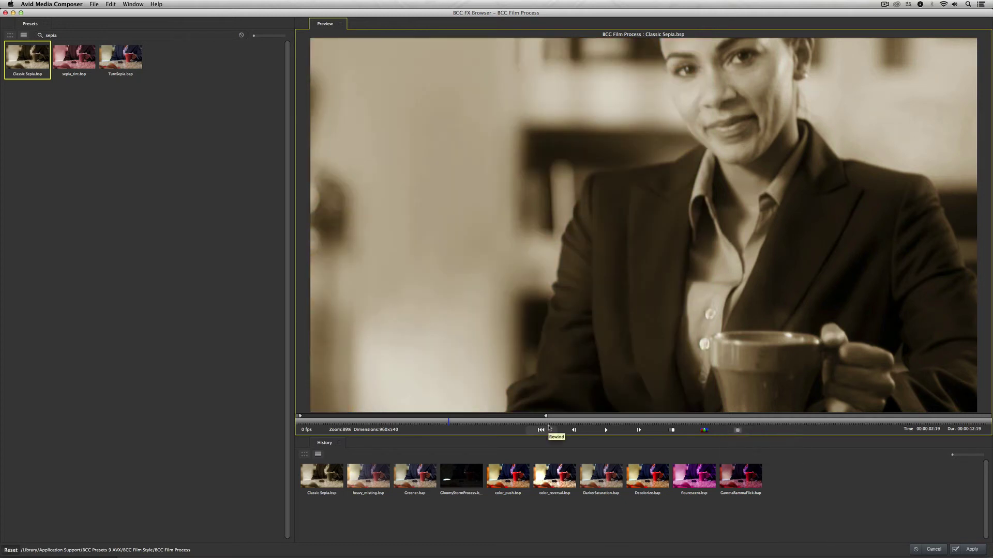
Give the History area more height and slightly enlarge its thumbnails.
left_click_drag(519, 436, 521, 363)
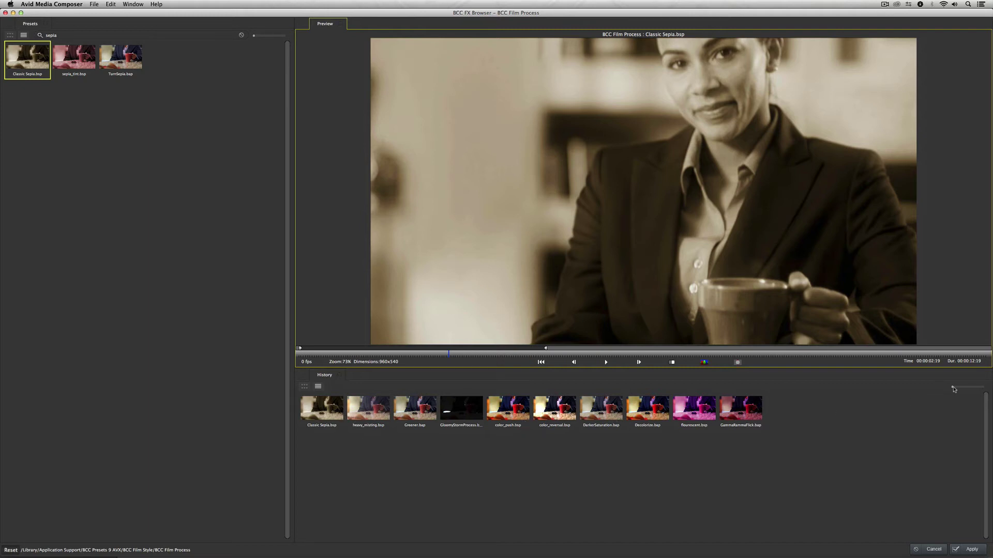
mouse_move(952, 387)
left_mouse_down()
mouse_move(968, 388)
mouse_move(954, 387)
left_mouse_up()
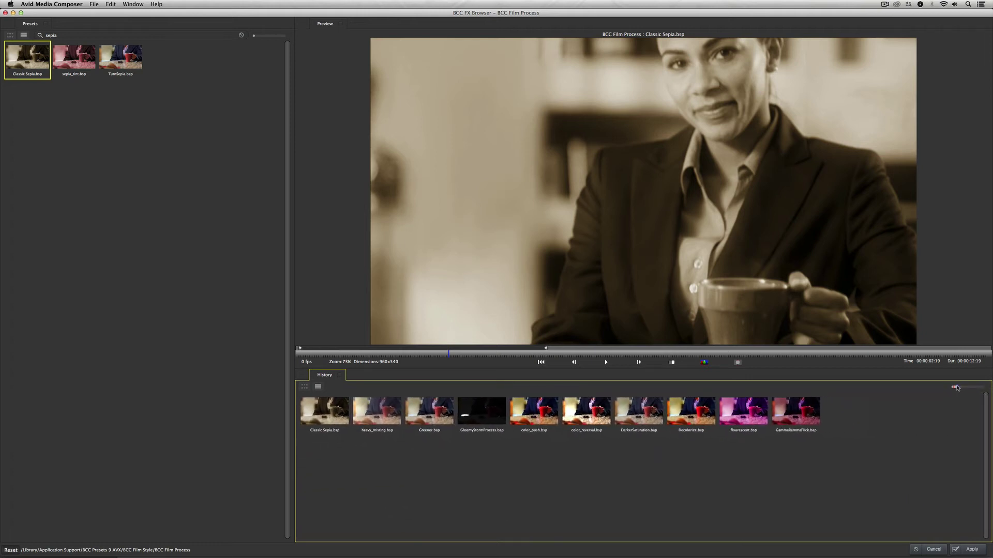
View the History as a list sorted by Preset Type, and return it to thumbnail view.
left_click(318, 386)
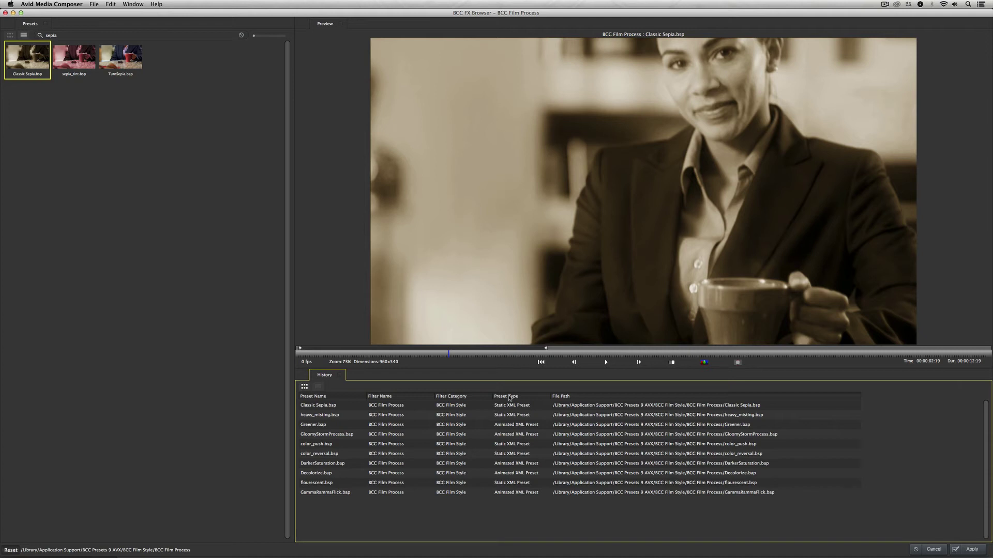
left_click(510, 397)
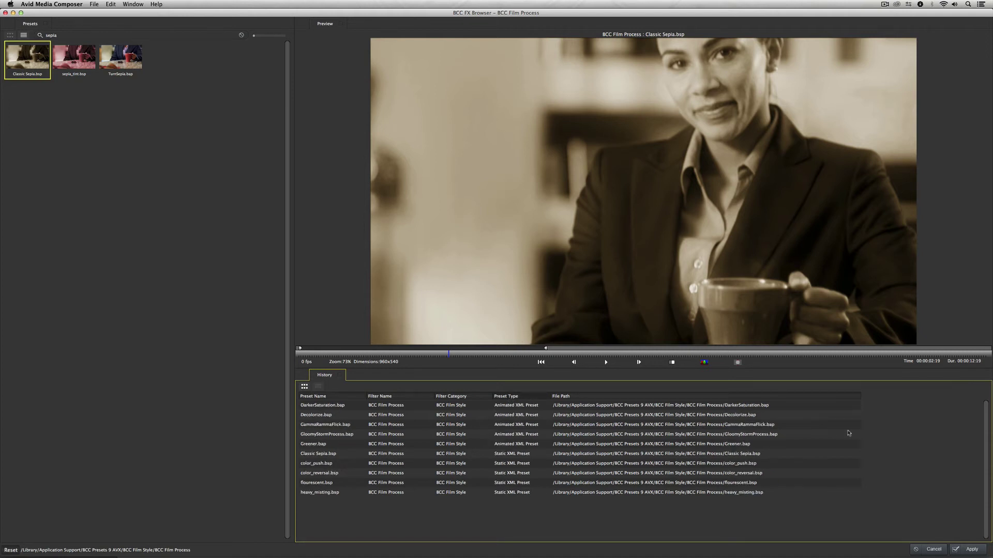
left_click(304, 388)
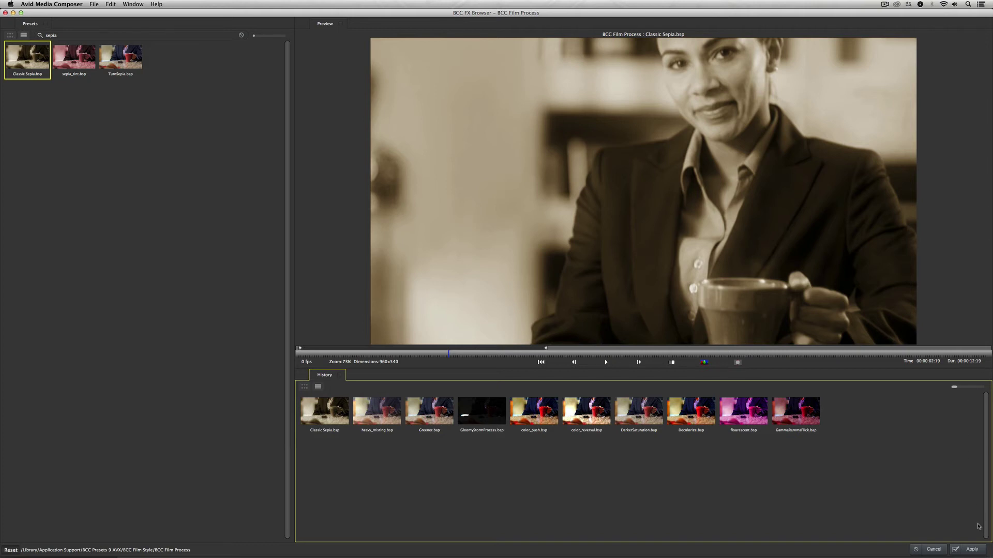
Apply the Classic Sepia preset to the clip and expand the Film Tinting and Post-process parameter groups.
left_click(975, 549)
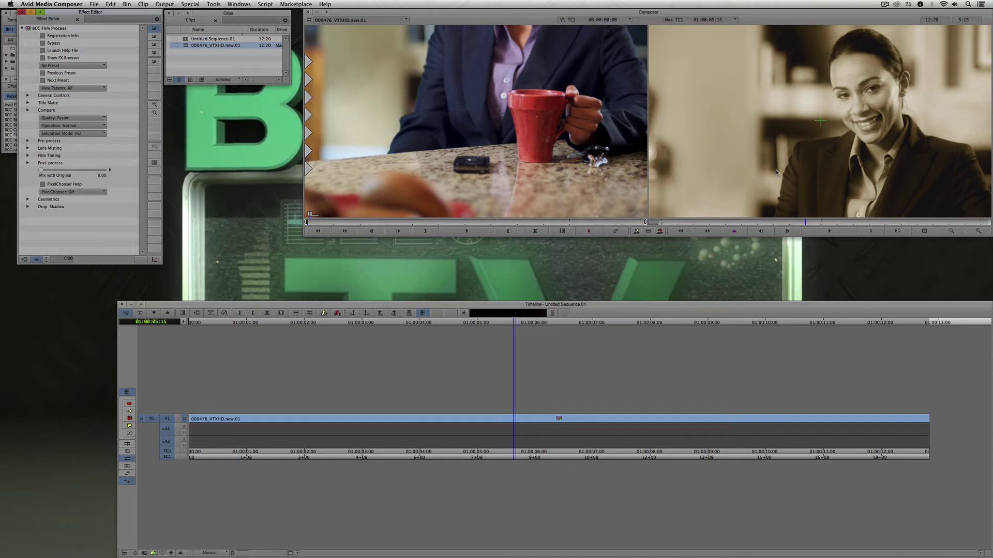
left_click(28, 156)
left_click_drag(88, 163, 86, 205)
scroll(35, 200, "down", 3)
left_click(28, 208)
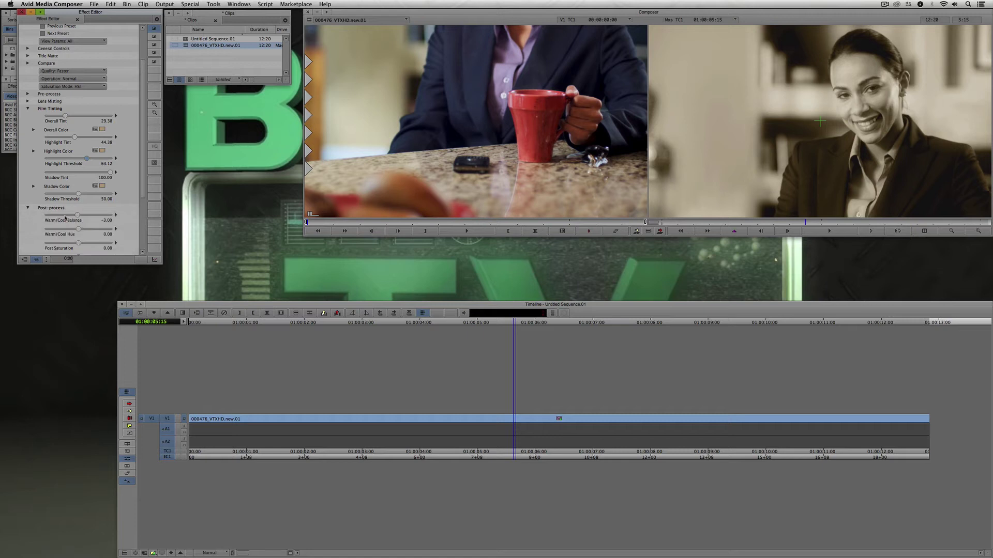
Set Warm/Cool Balance to 46.25, Warm/Cool Hue to -60, Post Saturation to 47.5, Post Brightness to 38.75 and Post Contrast to -32.5.
scroll(45, 213, "down", 4)
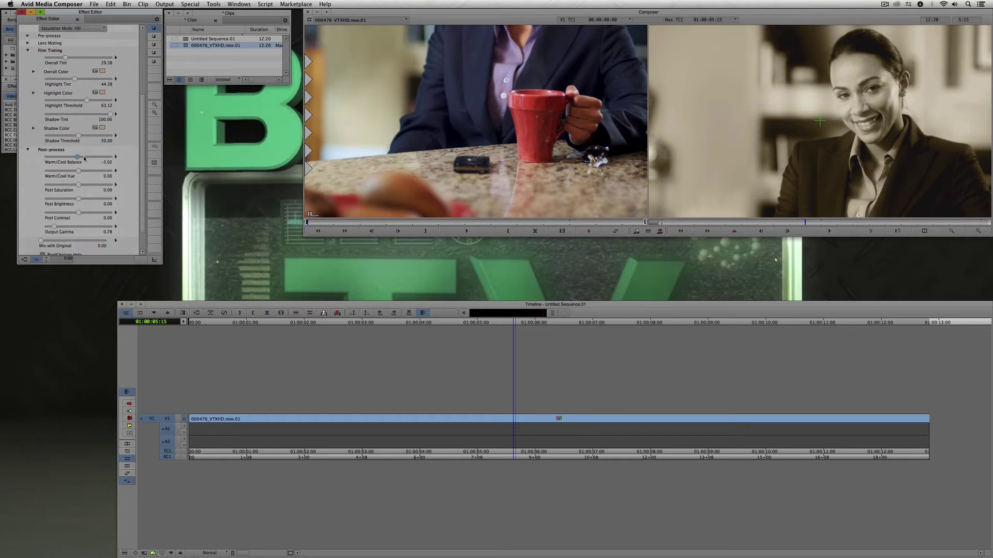
left_click_drag(84, 159, 67, 213)
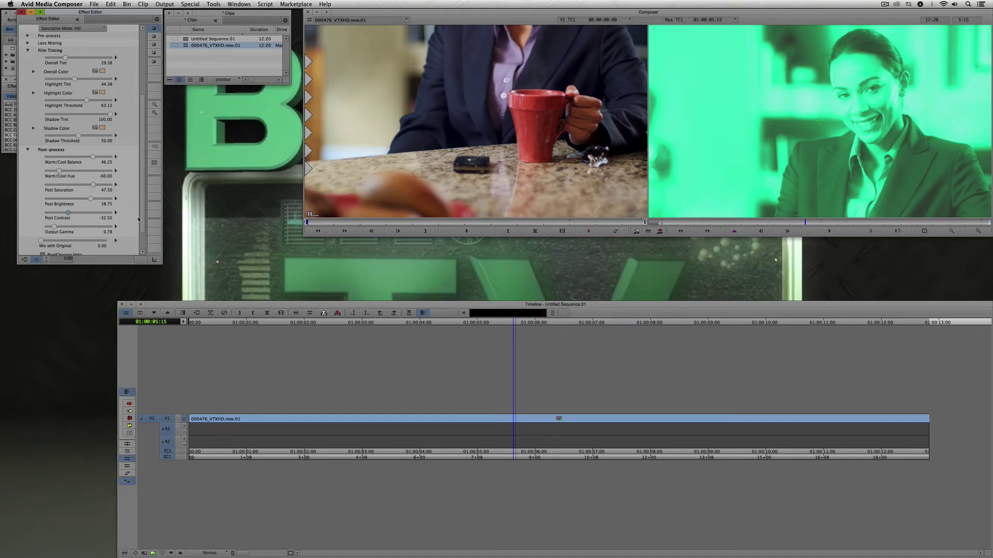
left_click_drag(139, 219, 141, 130)
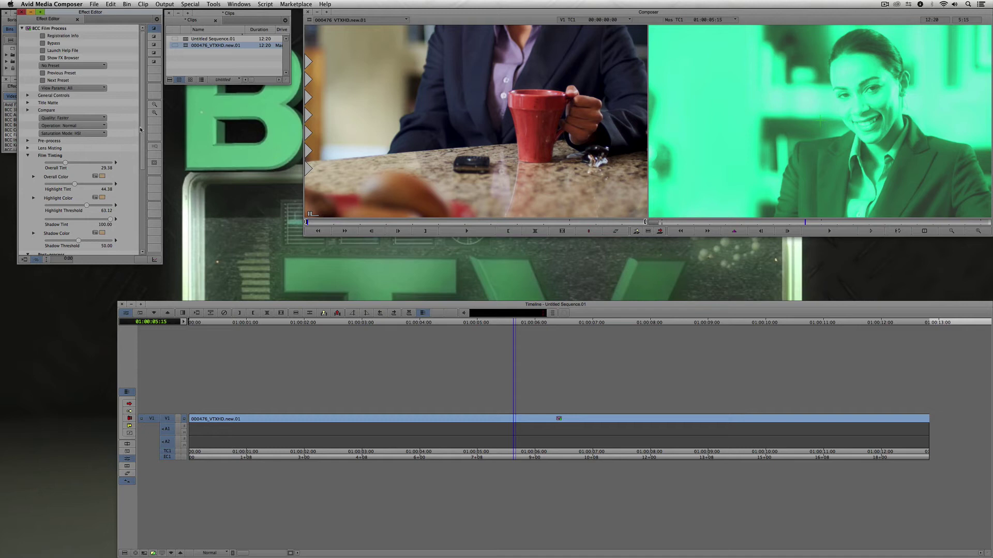
Save the current Film Process settings as a custom preset named with the presenter's first name followed by "Crazy Preset".
left_click(86, 67)
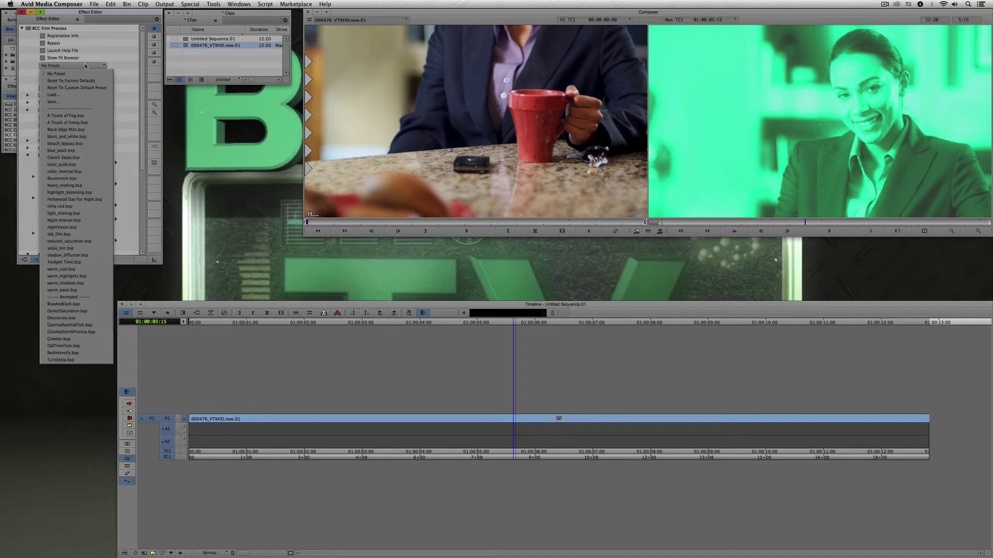
left_click(80, 102)
type("Kevin'")
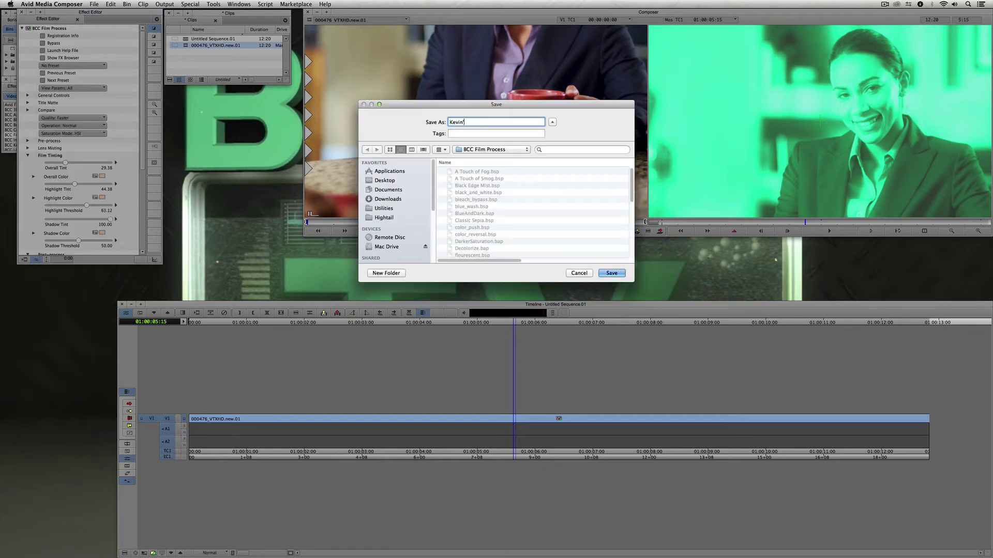
type("s Crazy Pe")
key("Return")
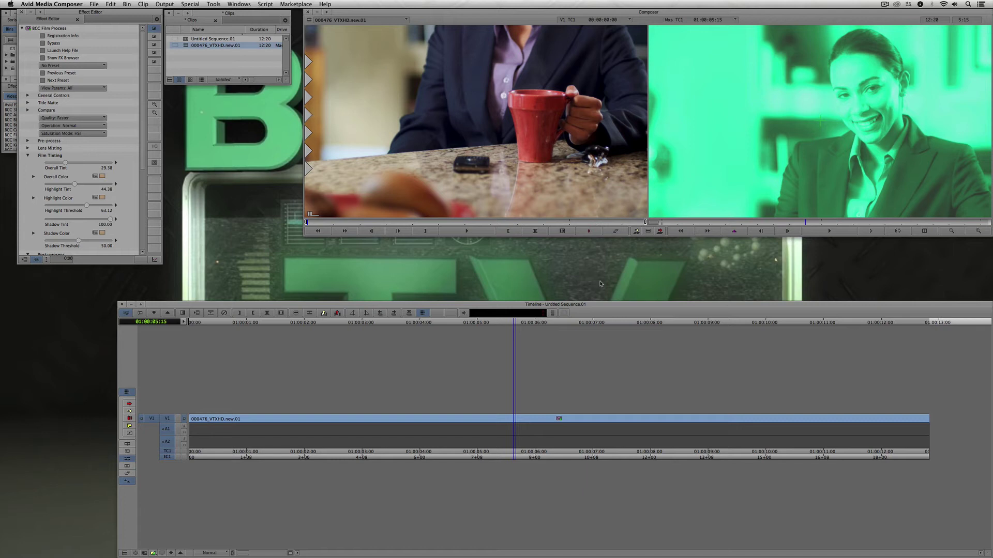
Preview A Touch of Smog, the custom Crazy Preset and warm_shadows in the FX Browser at about 00:00:02:18.
left_click(49, 60)
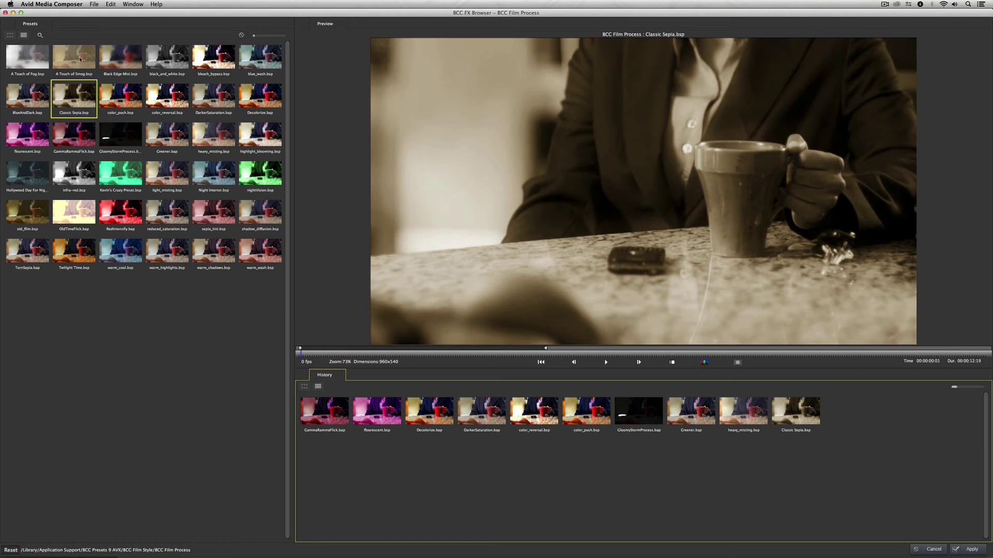
left_click(79, 59)
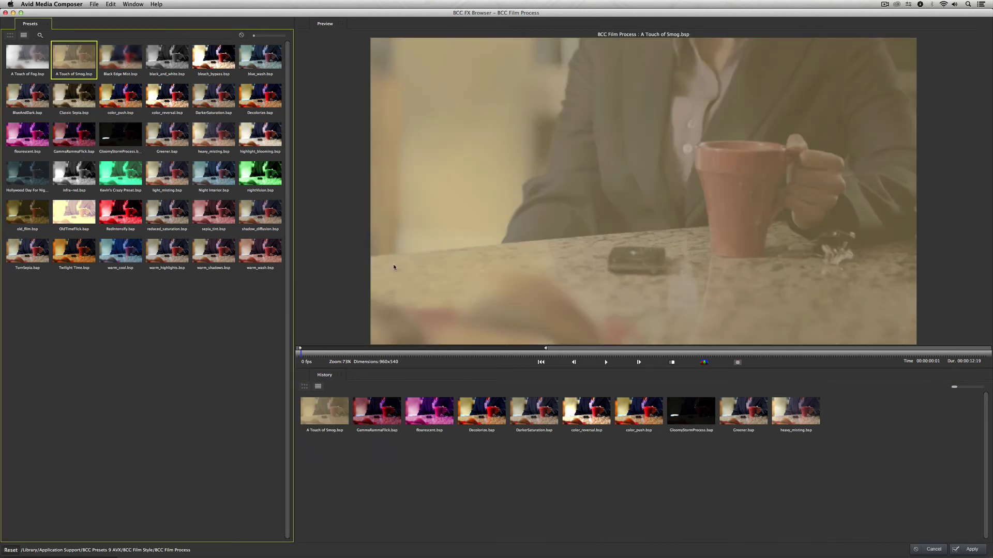
left_click_drag(396, 357, 445, 356)
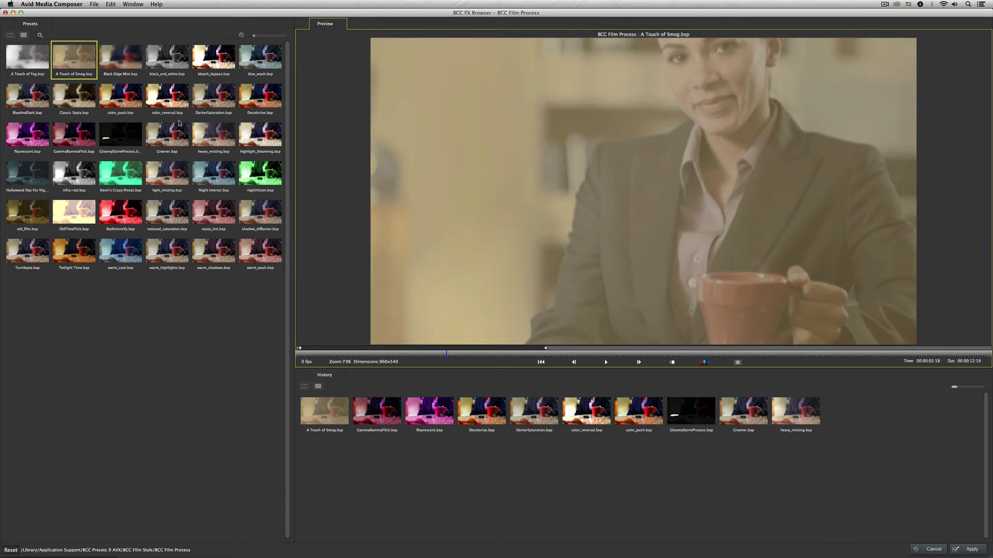
left_click(119, 177)
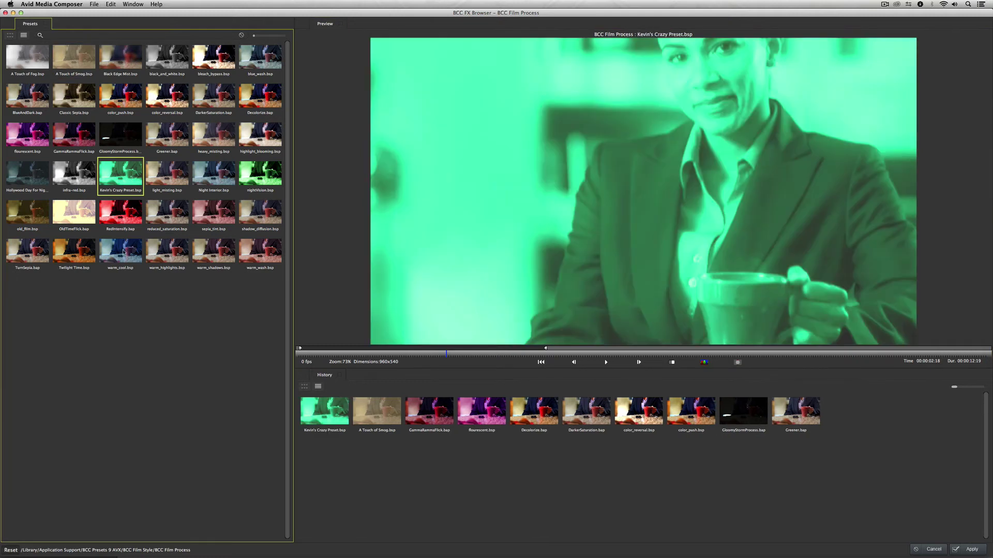
left_click(213, 252)
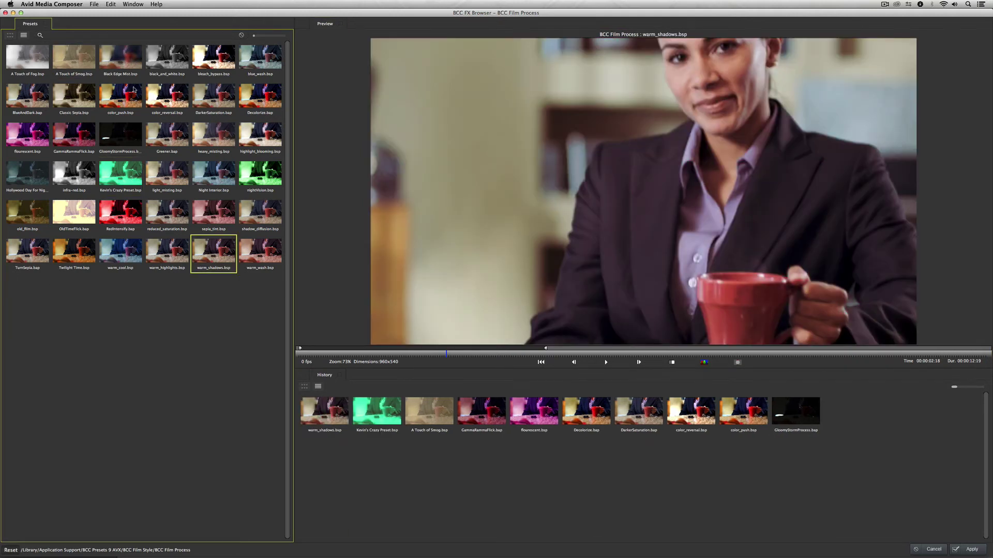
Search the presets for the presenter's first name and apply the custom Crazy Preset to the clip.
left_click(74, 36)
type("K")
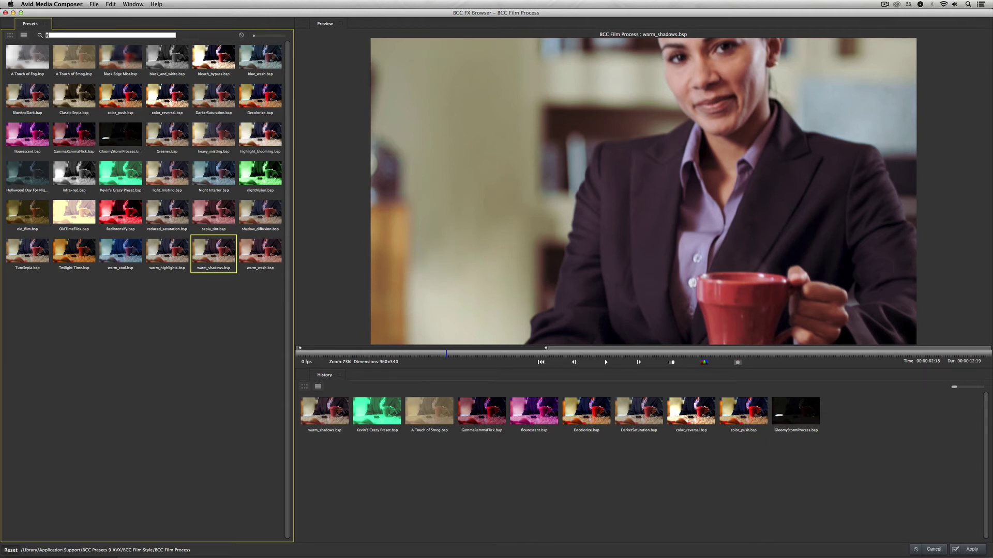
type("evin")
key("Return")
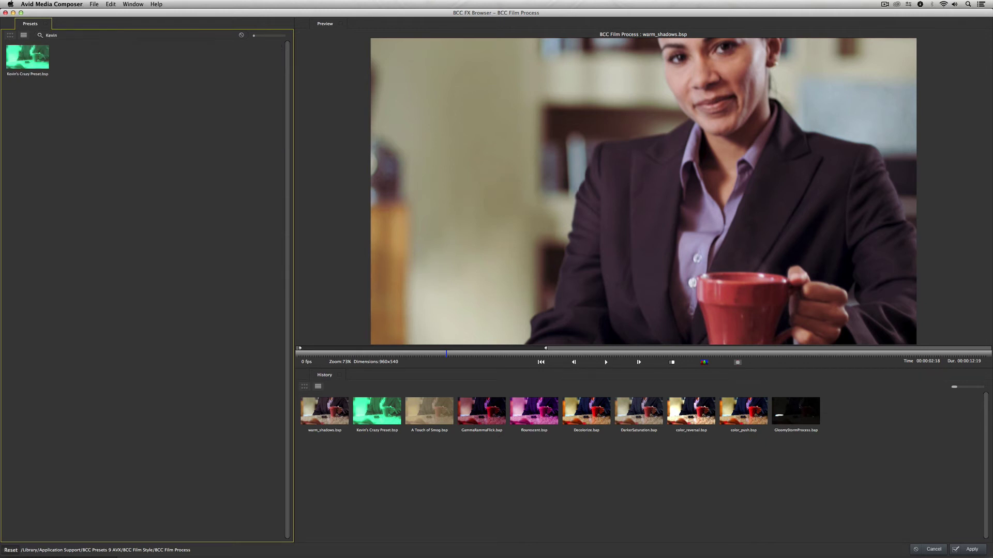
left_click(21, 61)
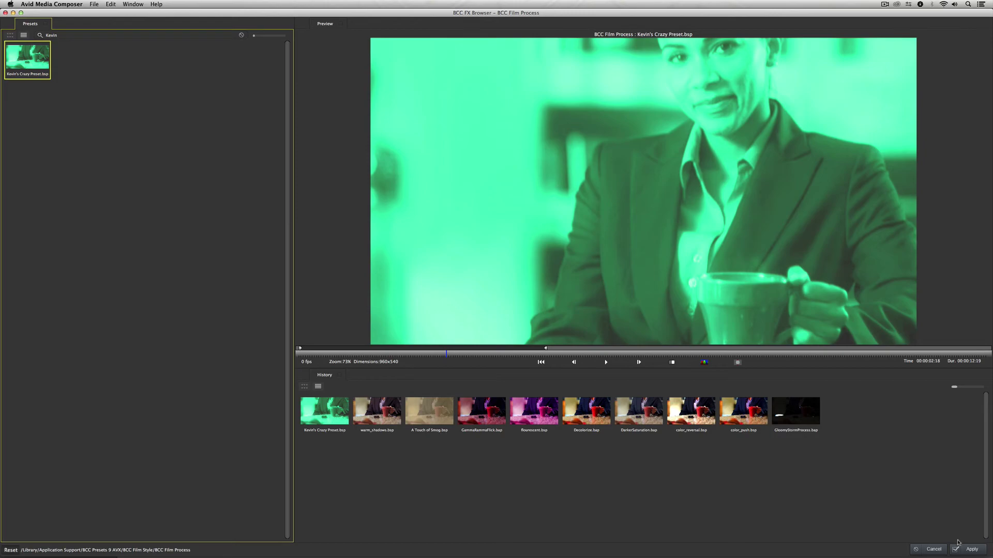
left_click(966, 550)
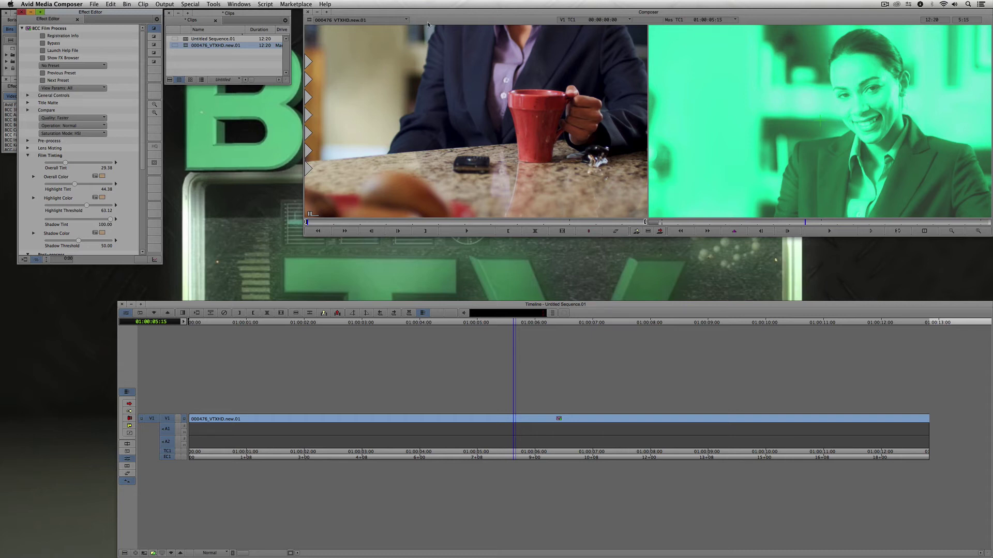
Close and reopen the FX Browser, and look over its help options, including the BCC FX Browser help file.
left_click(53, 59)
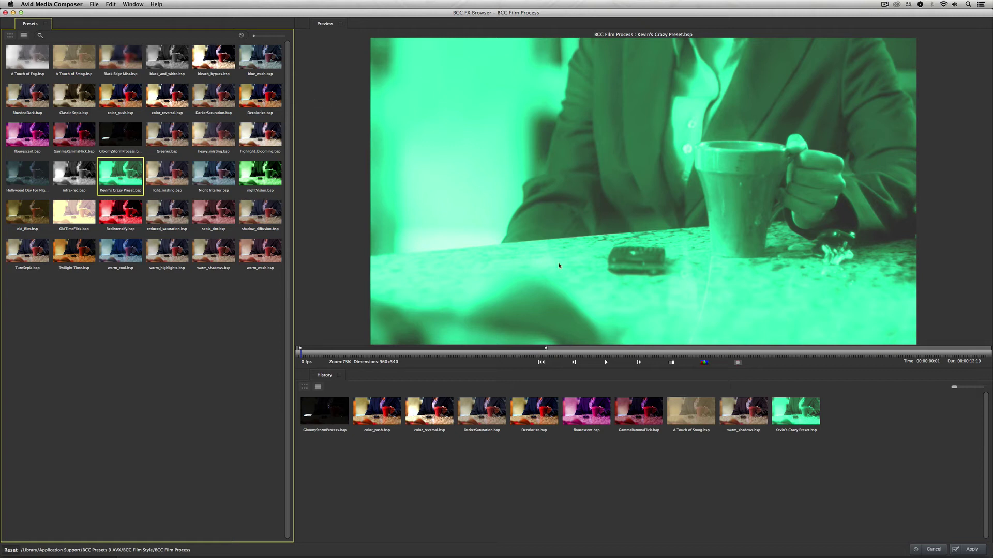
left_click(928, 549)
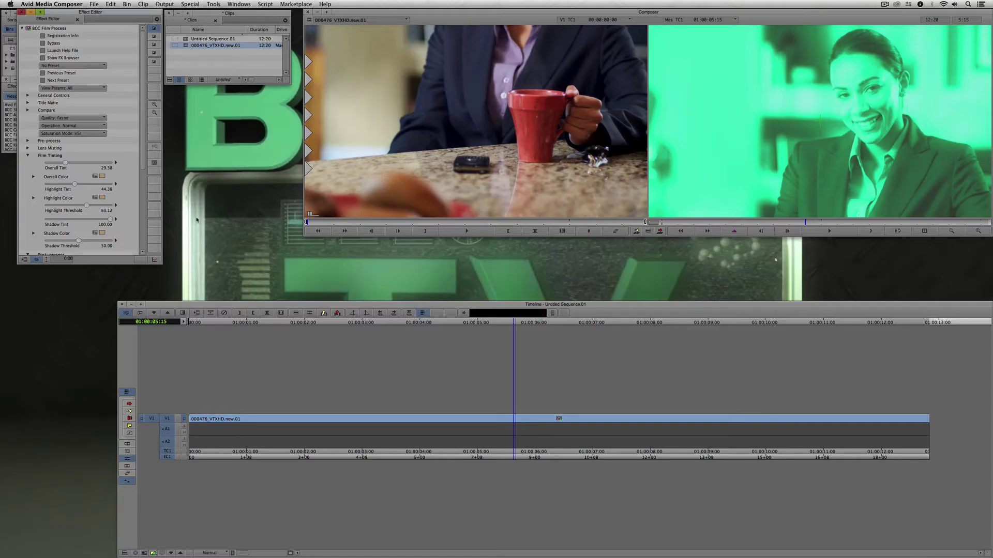
left_click(59, 58)
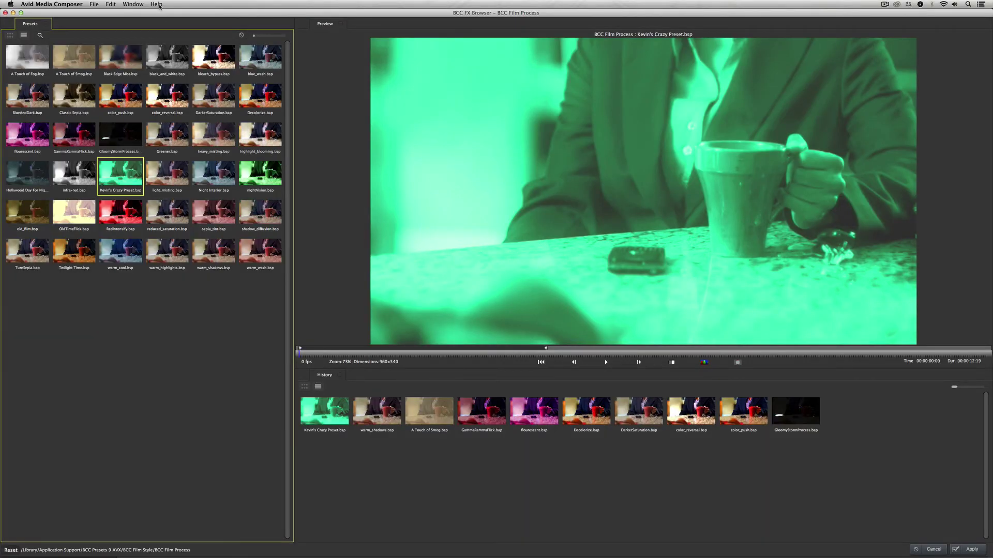
left_click(156, 5)
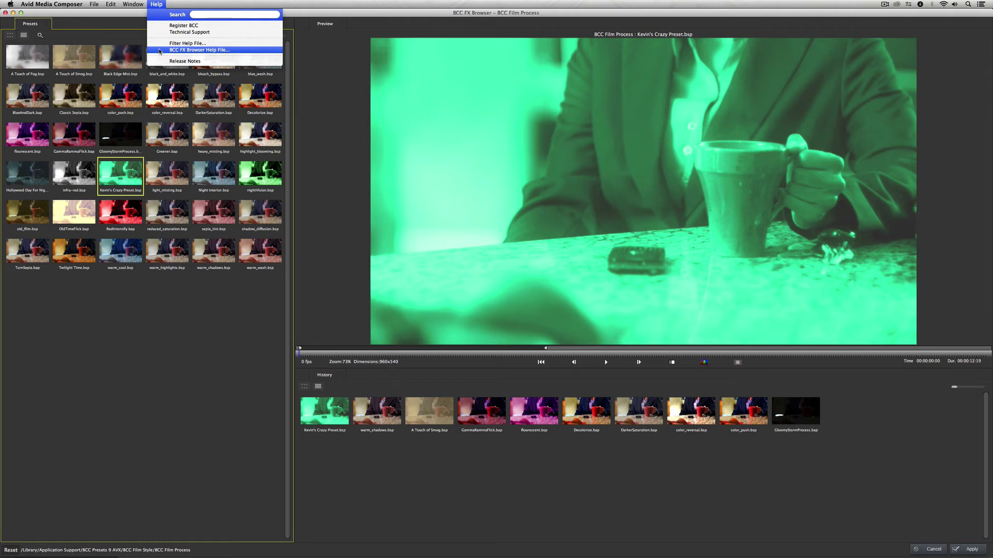
left_click(468, 209)
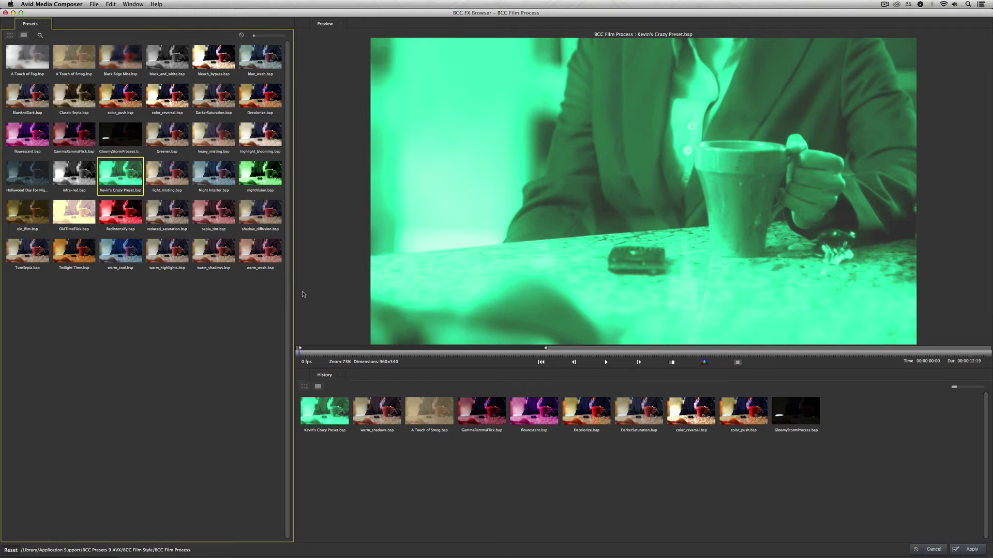
Widen the Presets area and play the preview enlarged to the full window, leaving the browser with the Crazy Preset applied.
left_click_drag(294, 290, 394, 309)
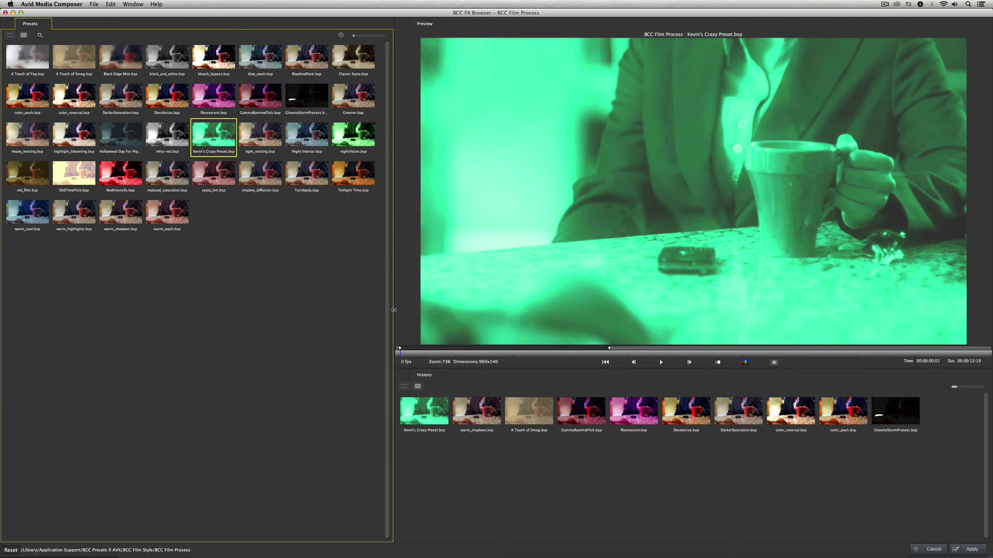
left_click(497, 242)
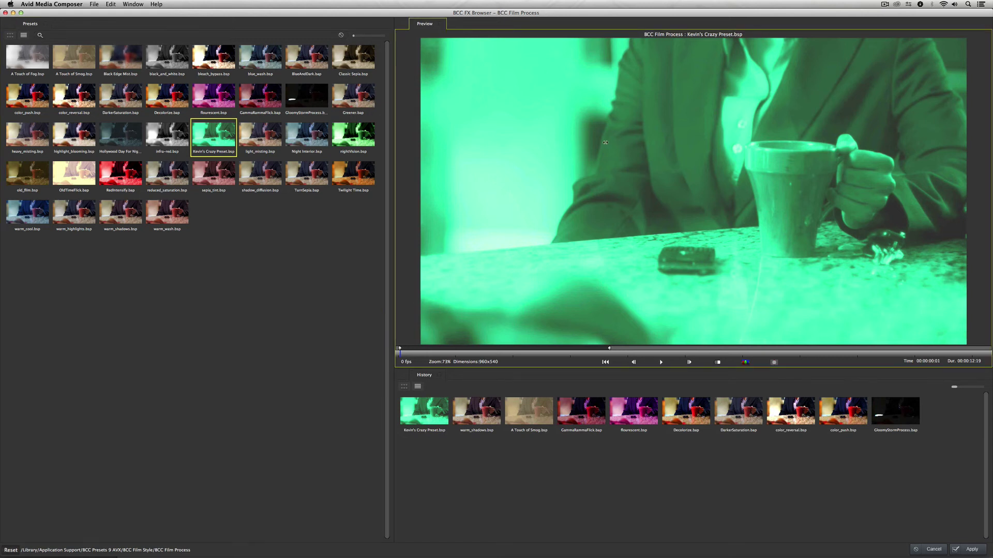
key("grave")
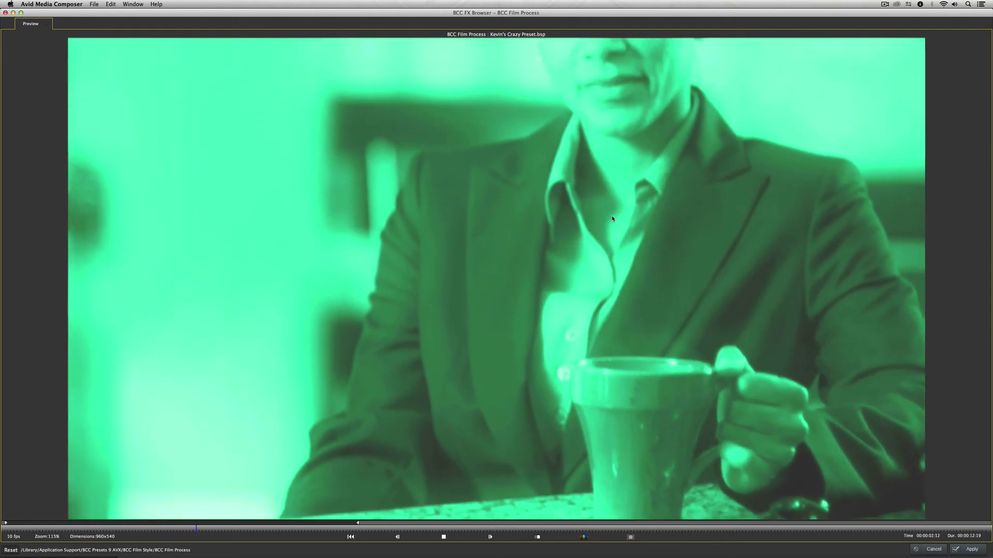
key("space")
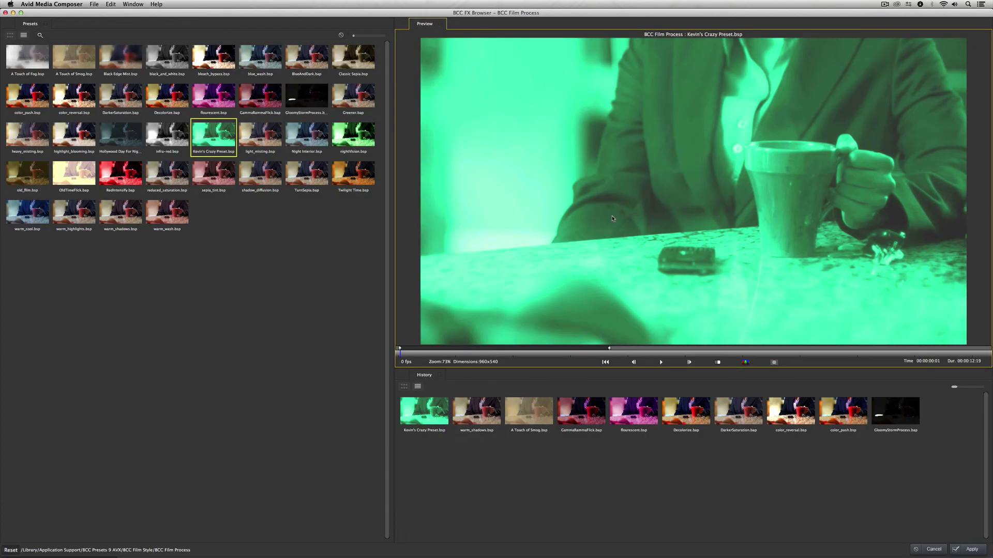
left_click(972, 550)
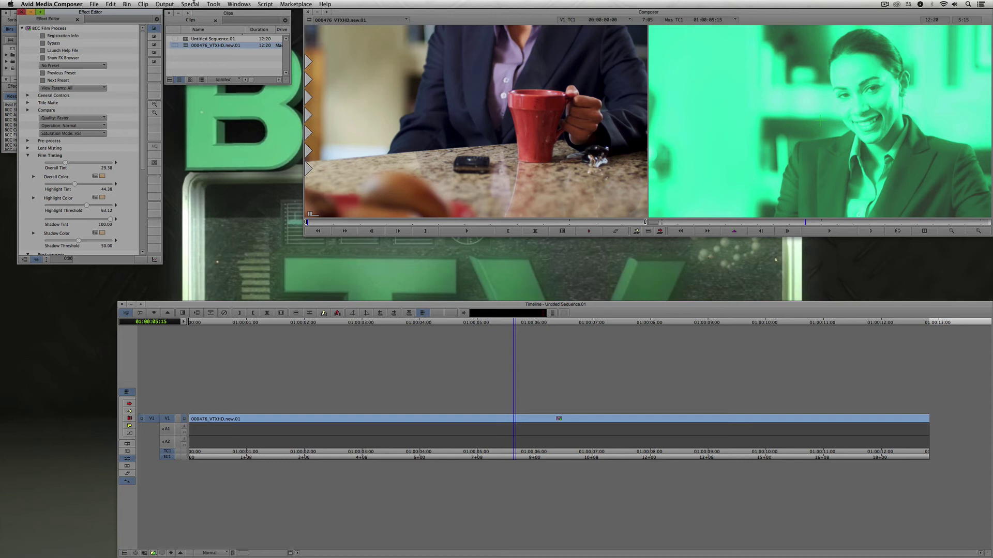
Create a new title in Avid Title Tool containing the presenter's first name in capitals.
left_click(143, 4)
left_click(166, 44)
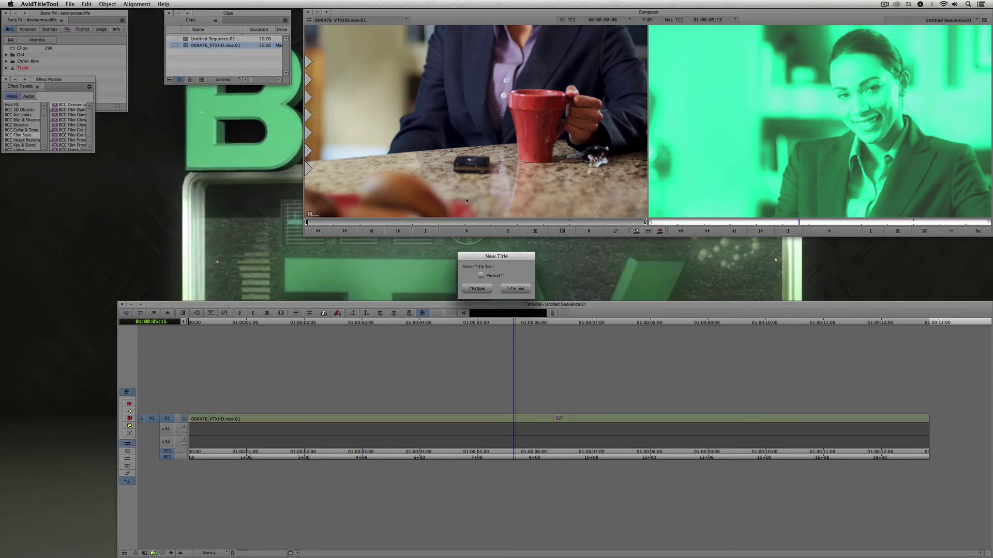
left_click(514, 289)
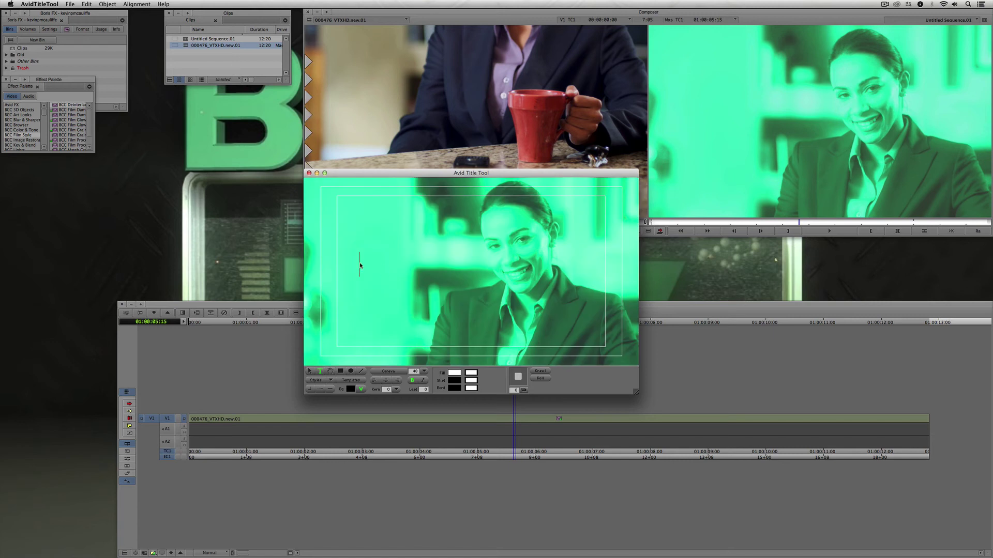
left_click(360, 265)
type("KEVIN")
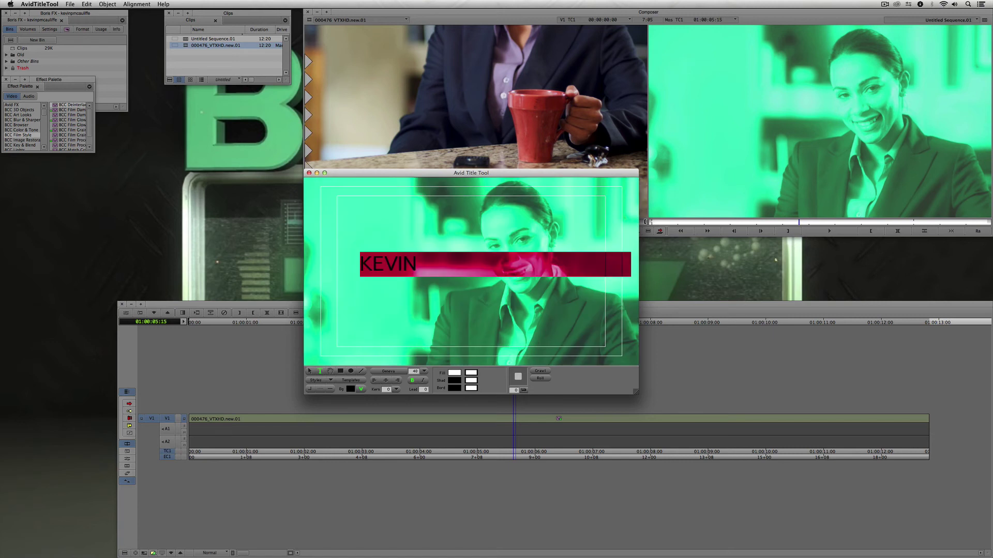
Set the title text's font to Impact and its size to 200.
left_click(383, 370)
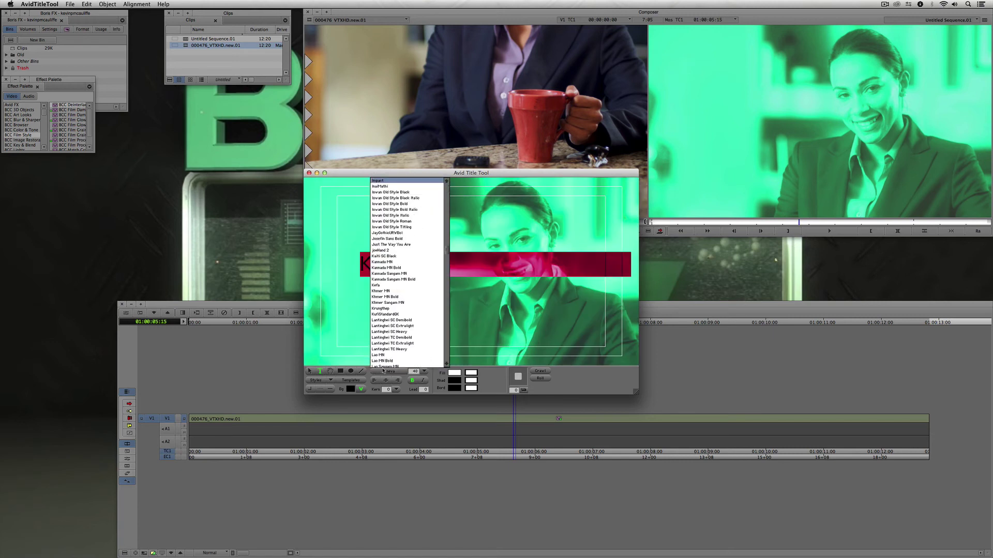
left_click(383, 370)
left_click(310, 371)
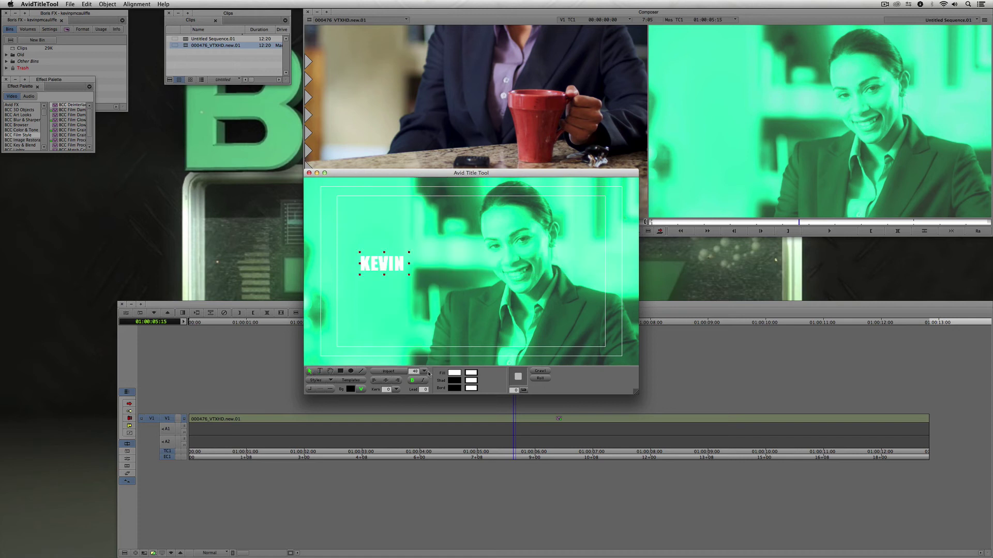
type("200")
key("Return")
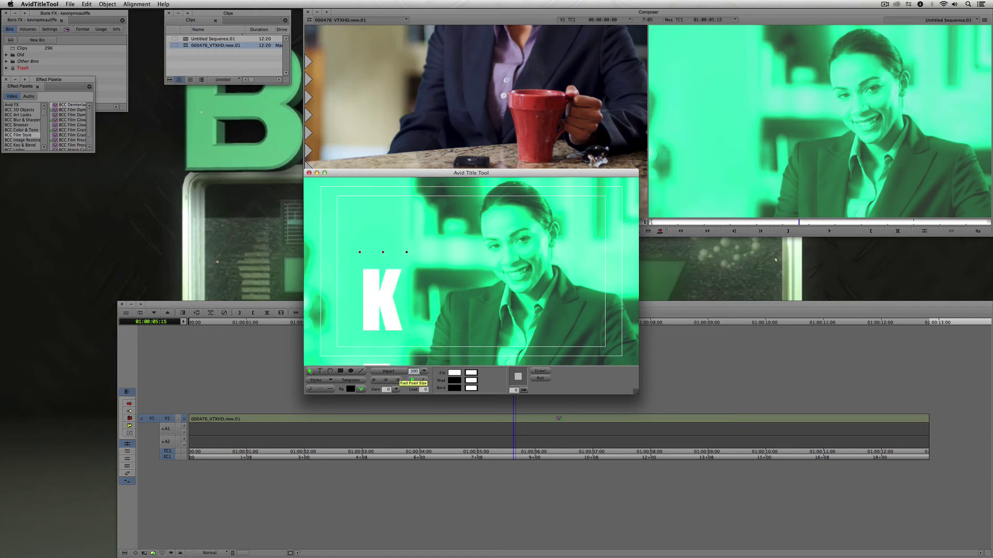
Widen the title's text box so the name fits on one line, and move it to about mid-frame.
left_click_drag(385, 330, 334, 257)
left_click_drag(336, 314, 335, 254)
left_click_drag(356, 356, 579, 214)
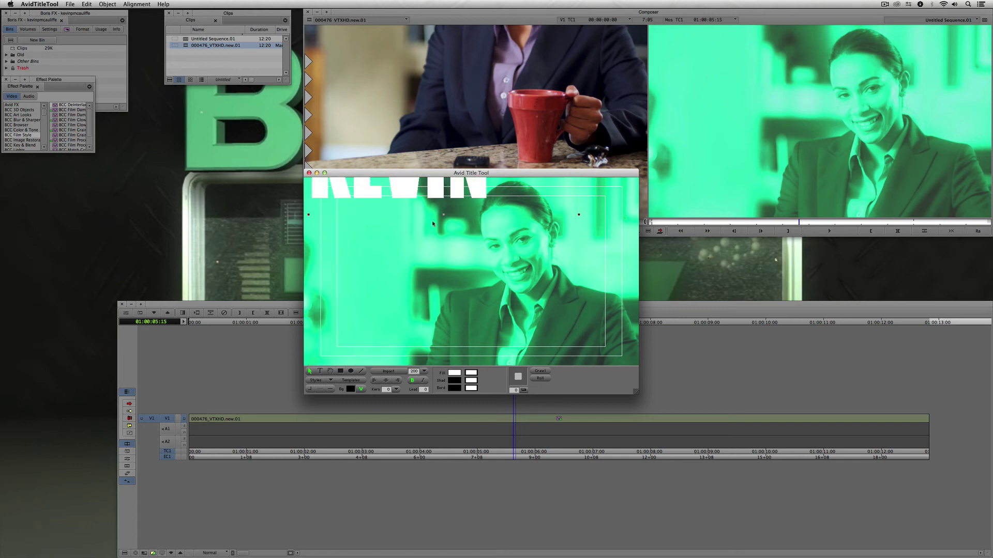
left_click_drag(413, 187, 477, 289)
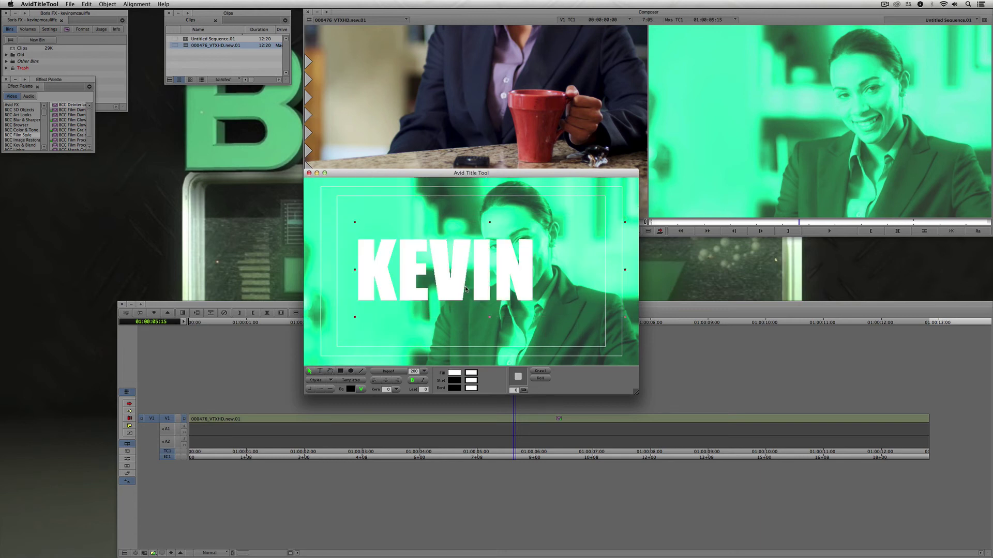
Save the title as Untitled in the Clips bin and cue it to about 01:00:44:13 in the source monitor.
left_click(309, 174)
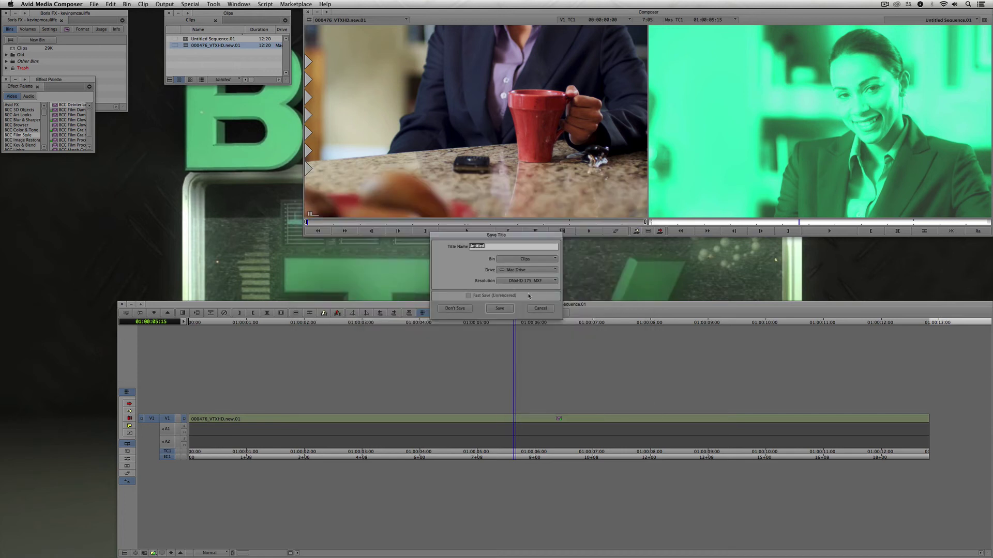
left_click(502, 308)
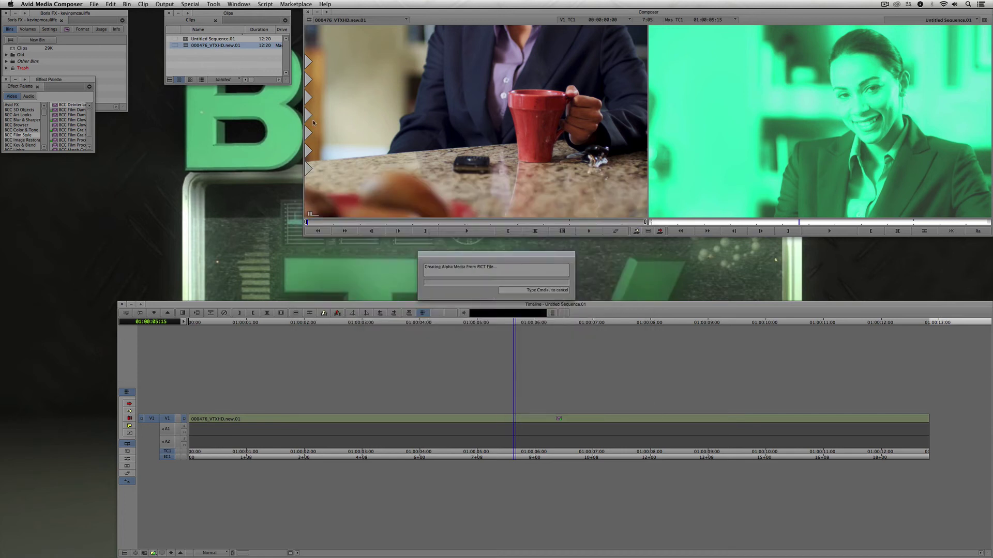
left_click(433, 223)
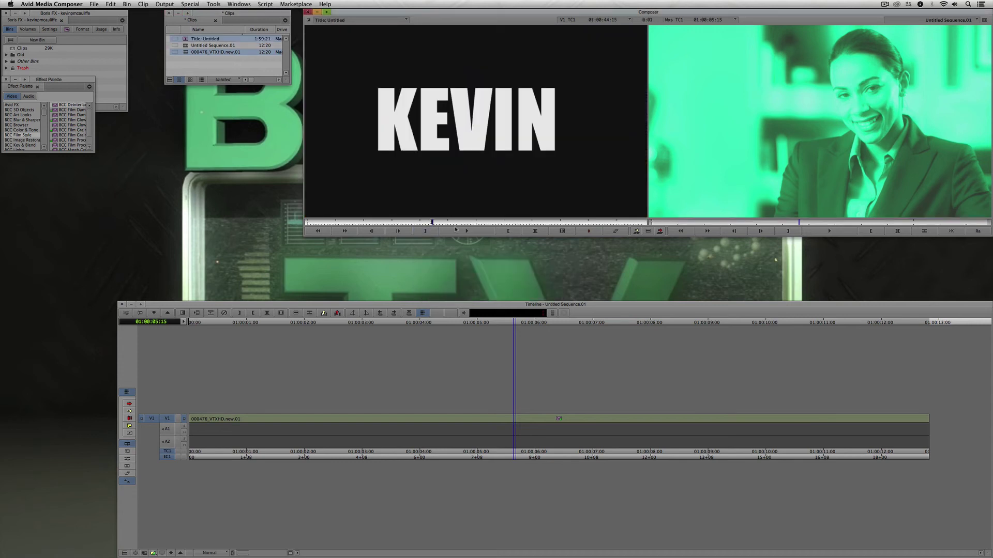
Add a second video track to the sequence and deselect V1, leaving V2 as the target.
left_click(735, 150)
key("super+y")
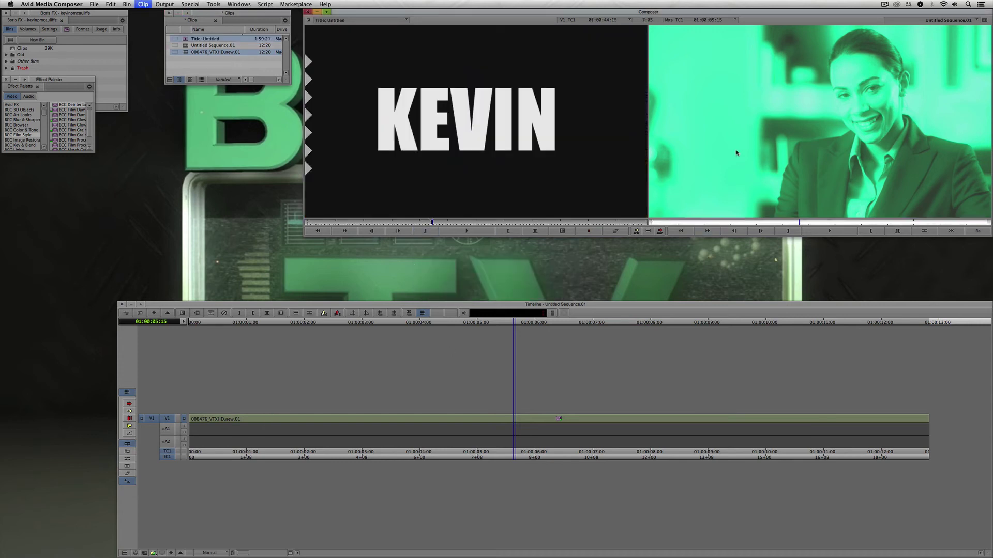
left_click(169, 423)
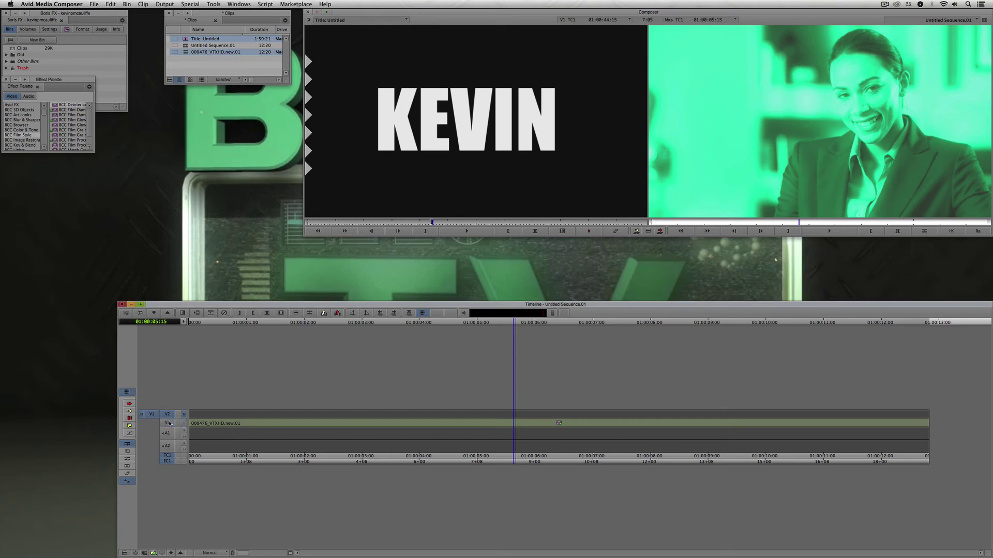
Overwrite the title onto V2 across the sequence and park the playhead at about 01:00:03:21.
key("b")
left_click(414, 420)
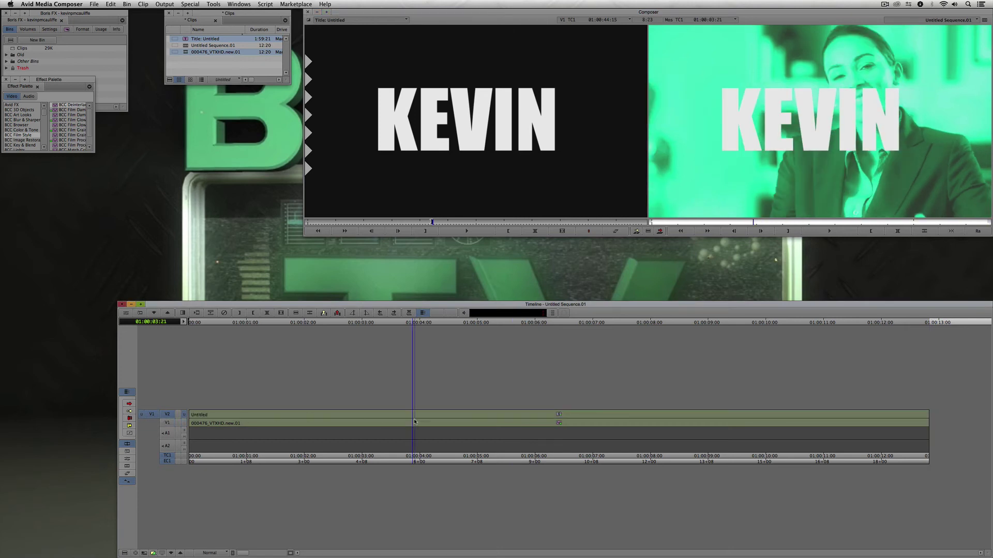
Apply BCC Edge Grunge from the BCC Stylize category to the title on V2 and enable Apply to Title-Matte.
left_click_drag(50, 94, 111, 135)
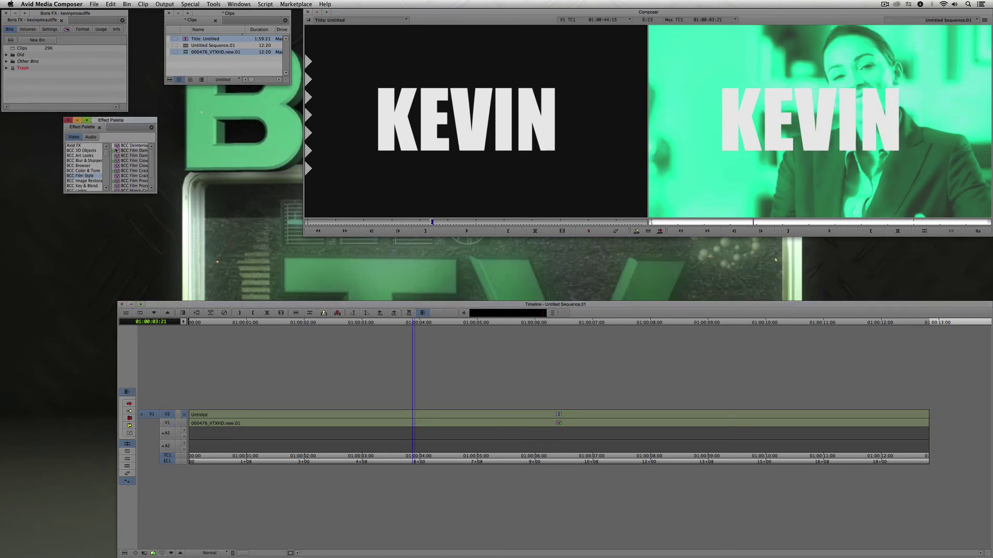
scroll(86, 168, "down", 4)
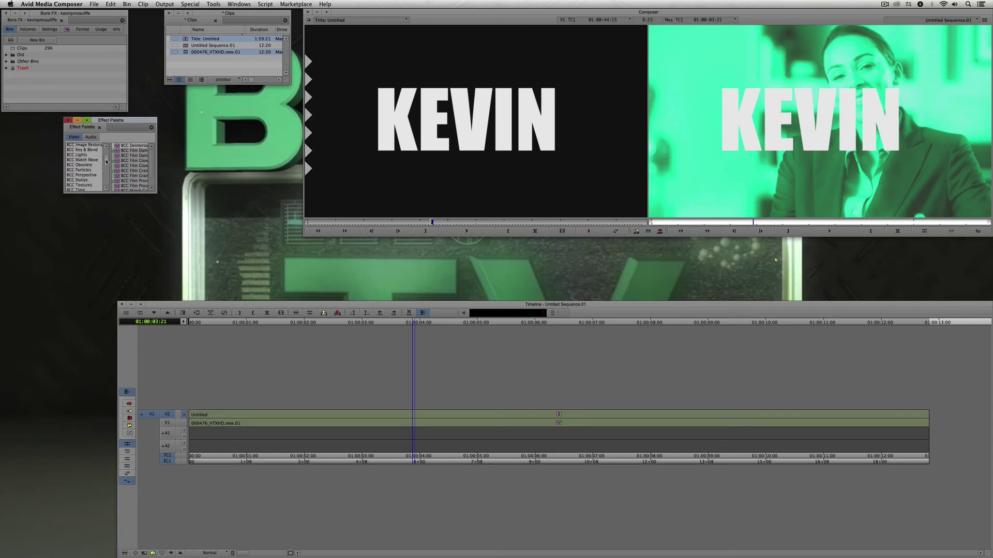
left_click(85, 169)
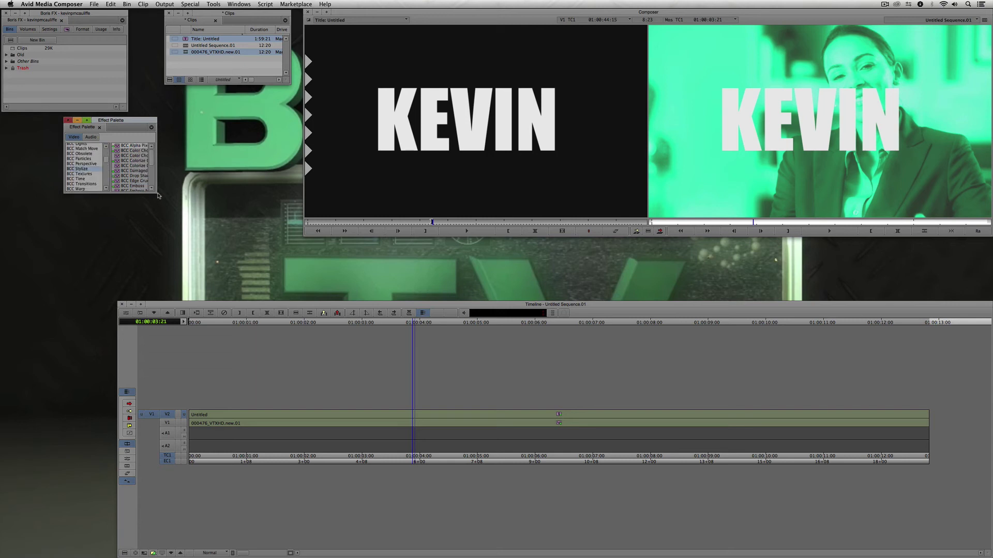
left_click_drag(155, 193, 205, 252)
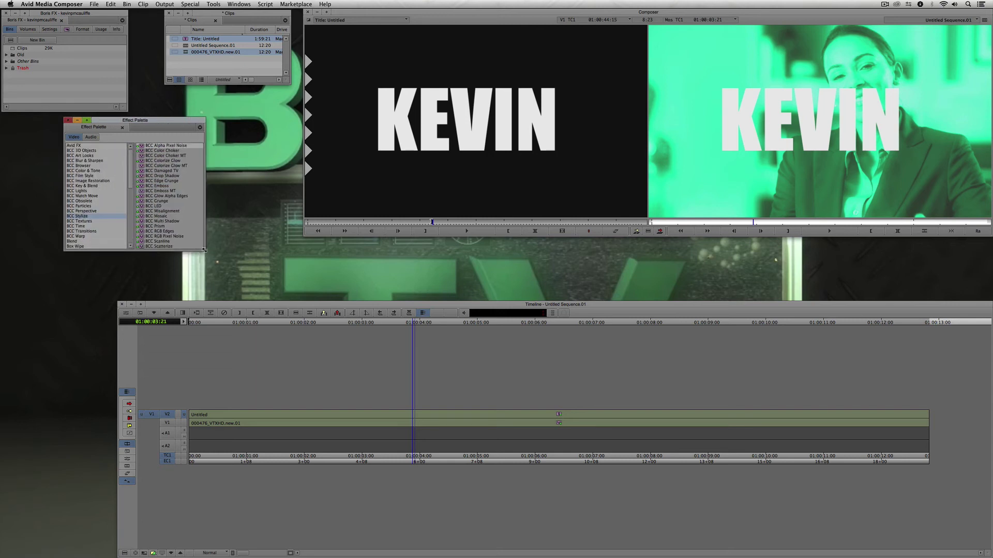
left_click_drag(141, 184, 473, 413)
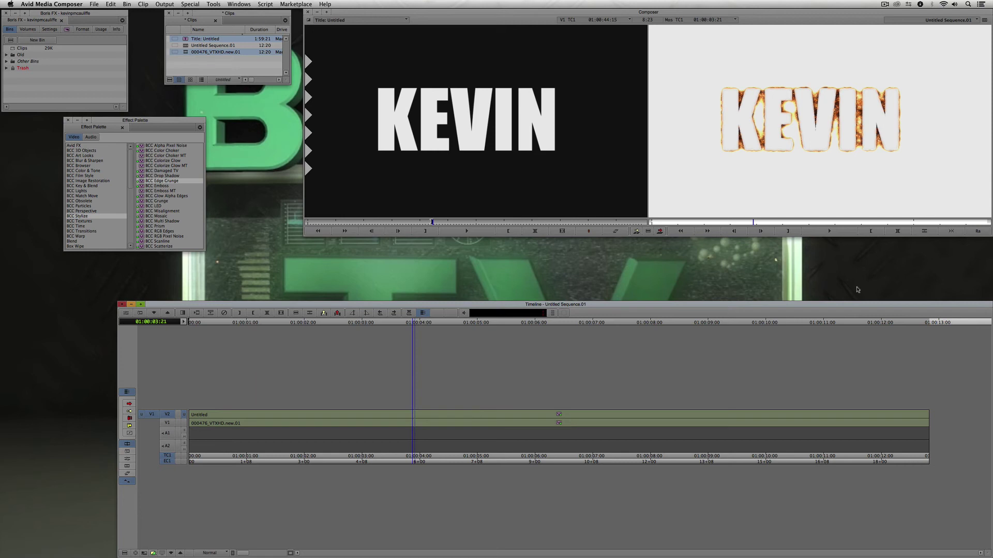
key("shift+F10")
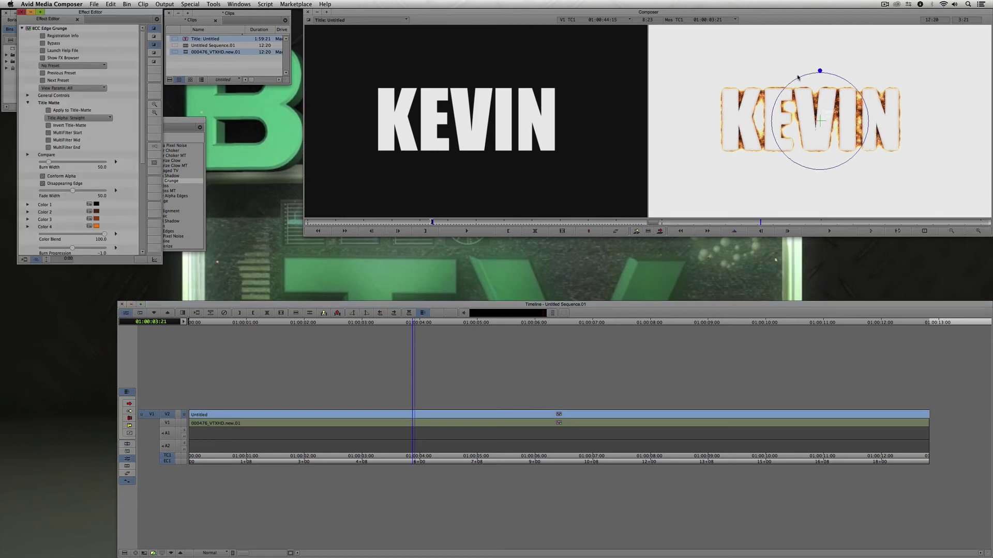
left_click(62, 111)
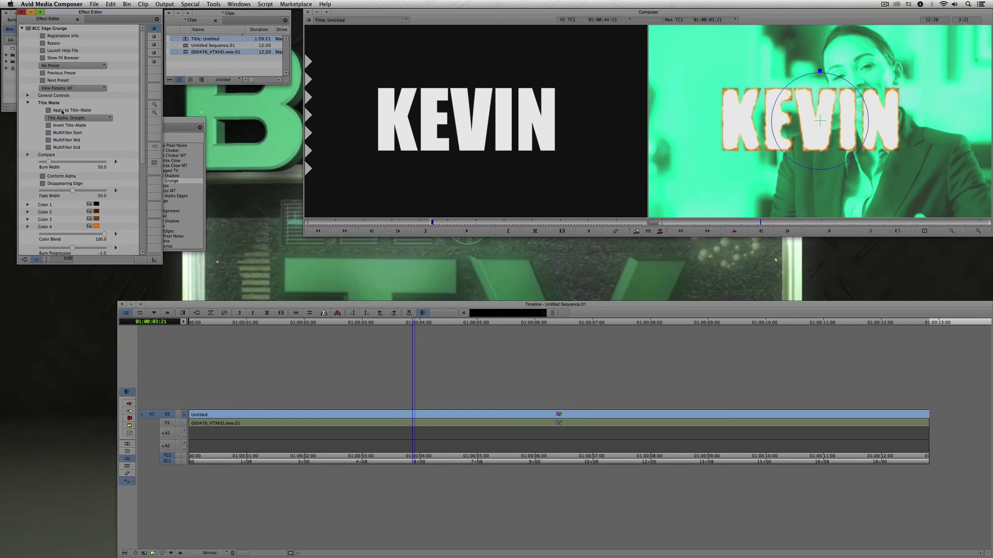
Launch the FX Browser for BCC Edge Grunge and preview LemonAndLime, SandyGrit and Narrow No Glow, ending on the LipStickGlow preset.
left_click(72, 58)
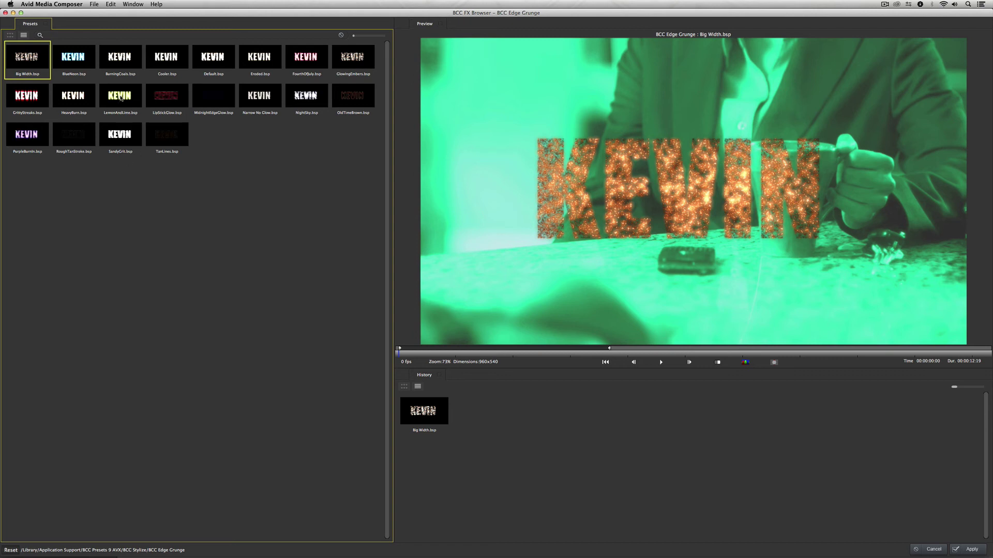
left_click(120, 98)
left_click(133, 136)
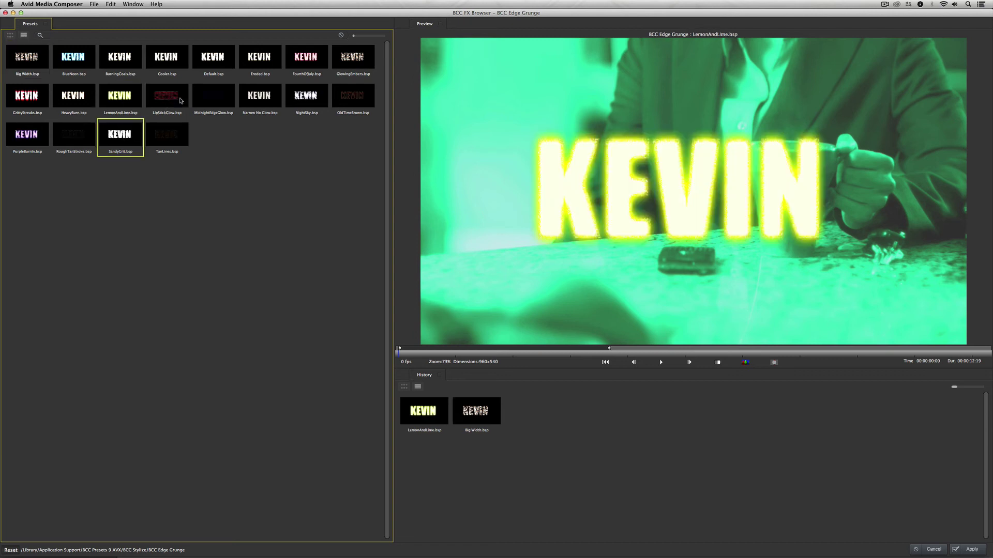
left_click(253, 97)
left_click(165, 97)
left_click(140, 97)
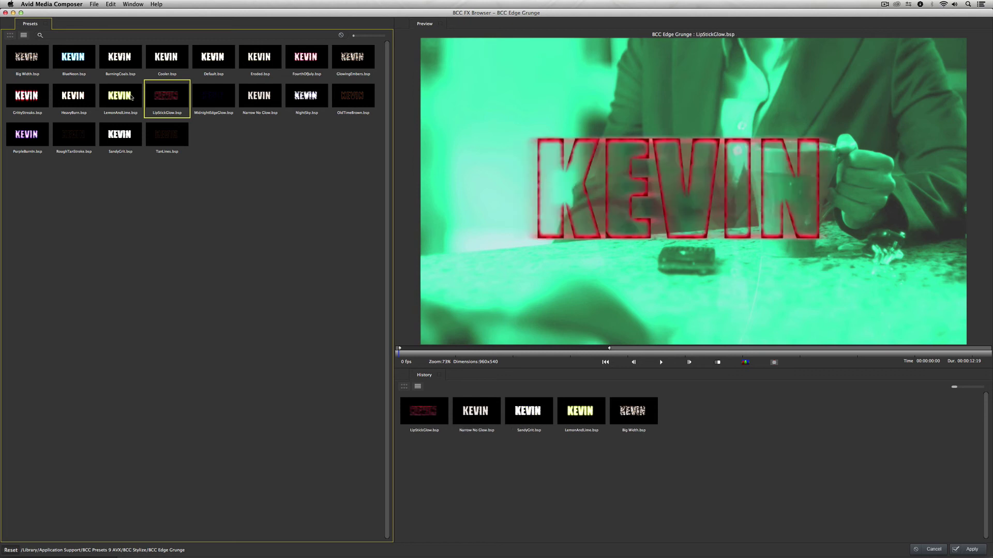
left_click(178, 100)
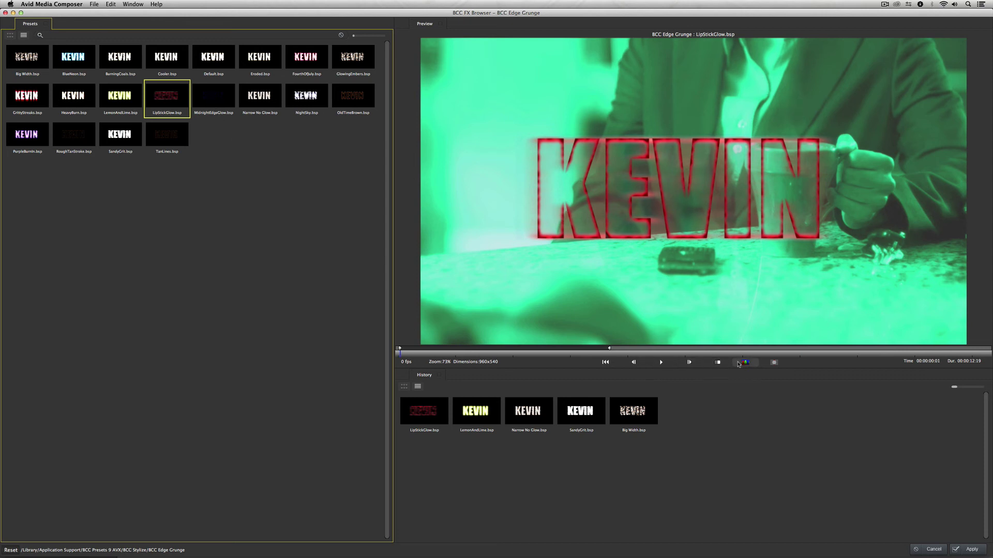
Preview the preset composited over checkerboard and over black, then return to compositing over the background.
left_click(745, 362)
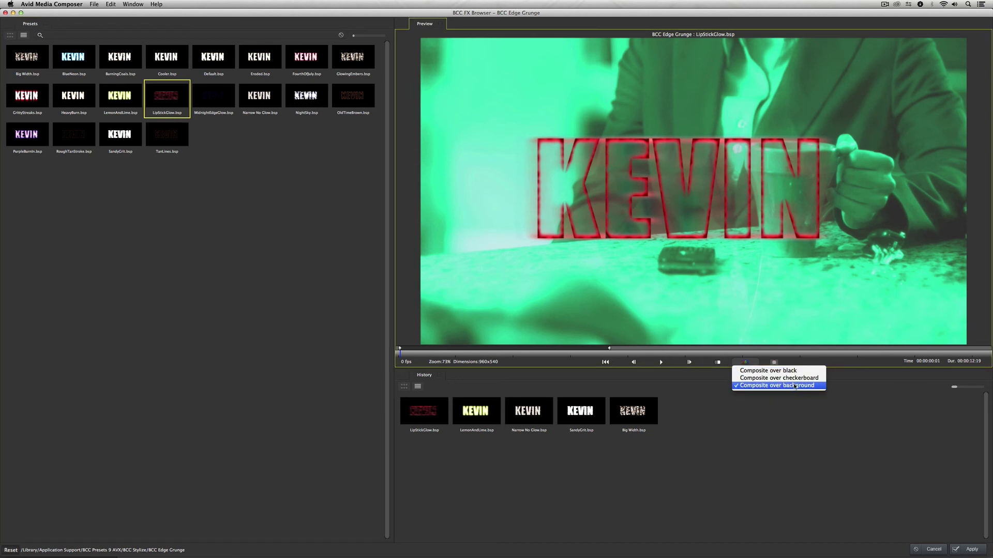
left_click(793, 378)
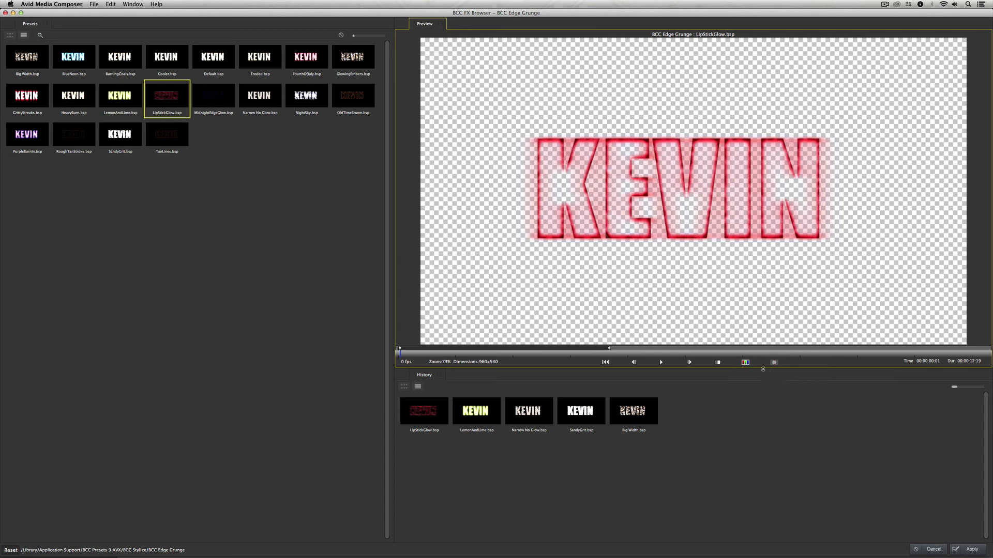
left_click(745, 362)
left_click(751, 372)
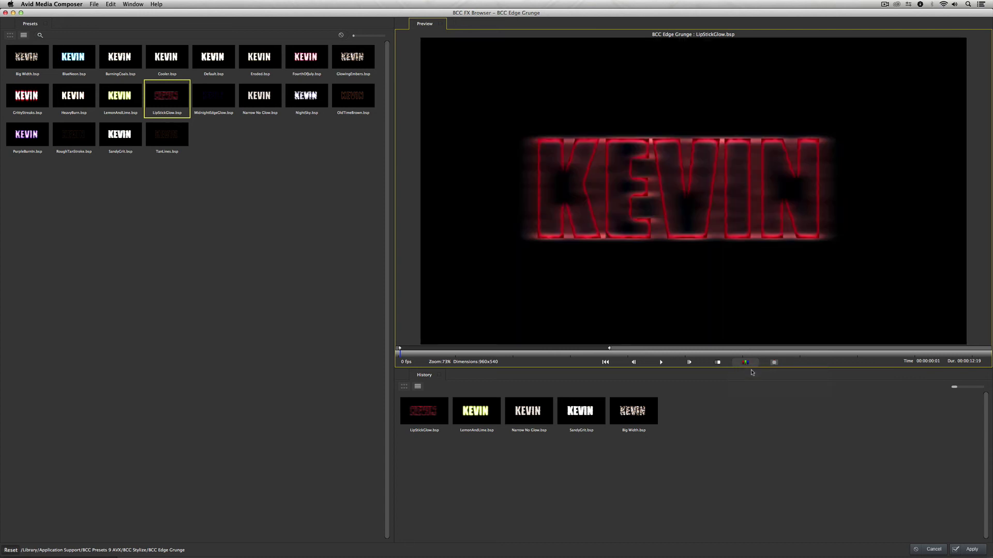
left_click(745, 362)
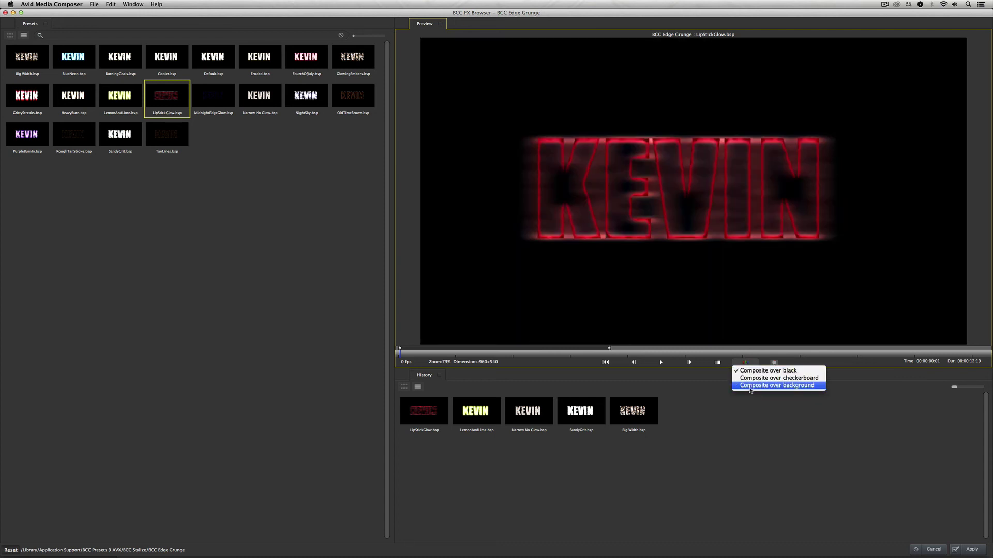
left_click(750, 386)
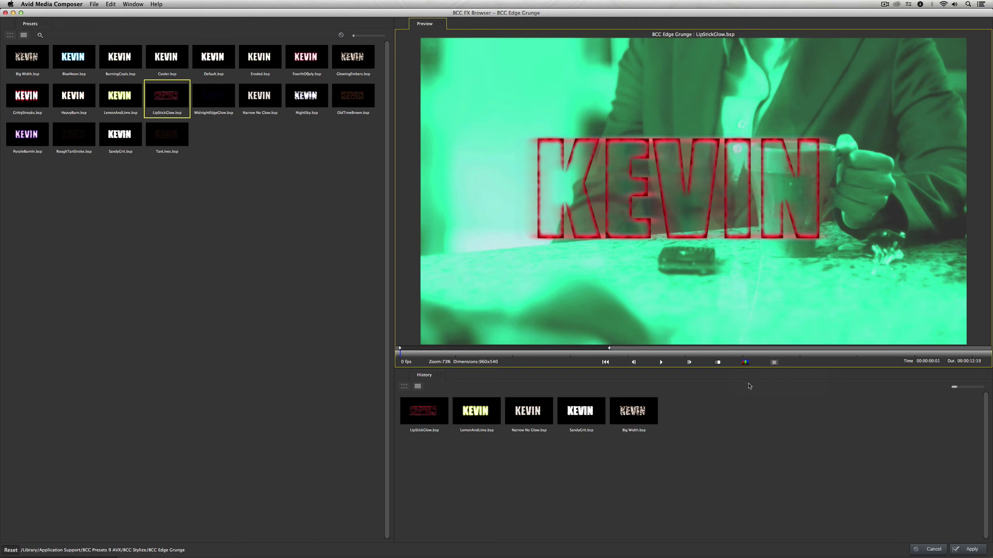
Apply the LipStickGlow preset to the title and turn Apply to Title-Matte back on.
left_click(957, 547)
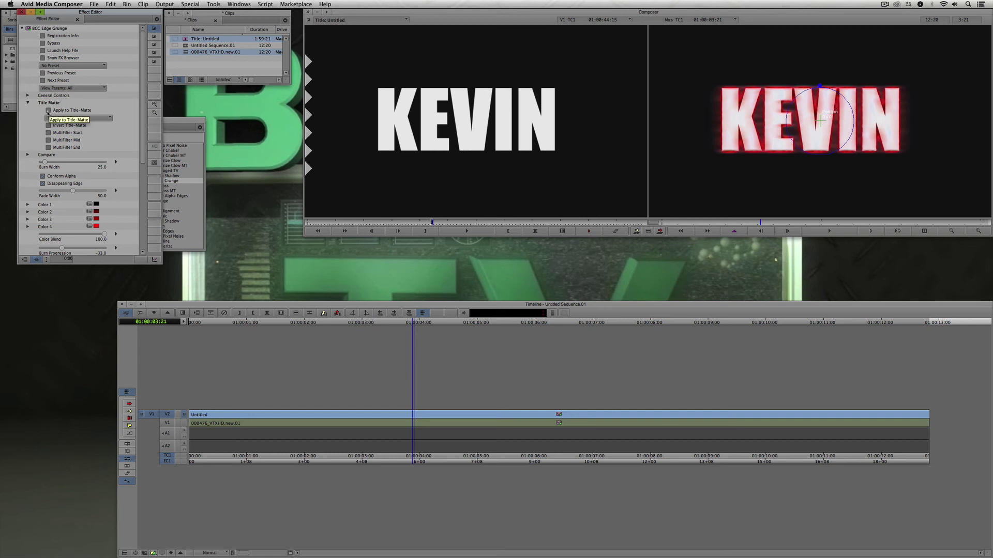
left_click(57, 112)
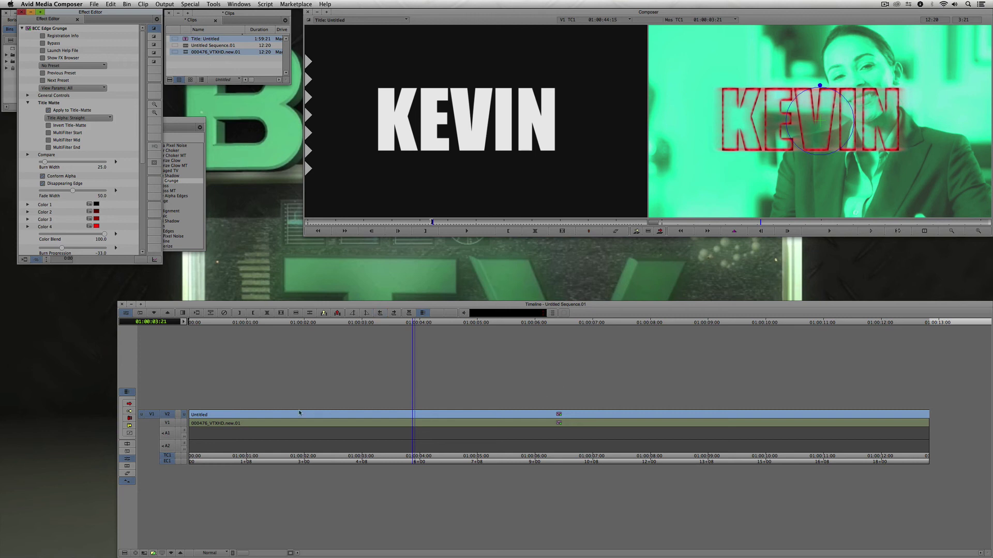
Close the effect settings, undo the title edit on V2 and park the playhead at about 01:00:04:23.
key("super+w")
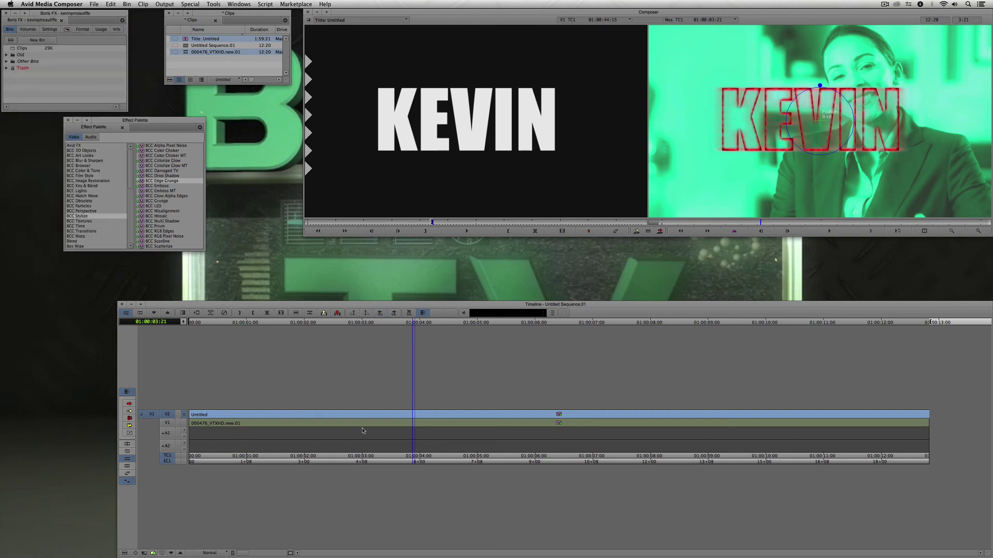
key("super+z")
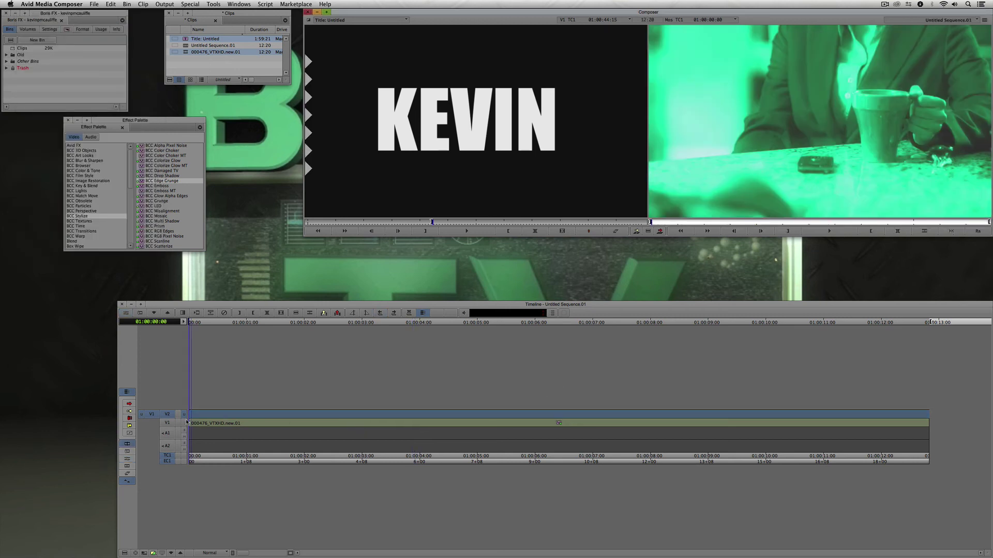
left_click(475, 374)
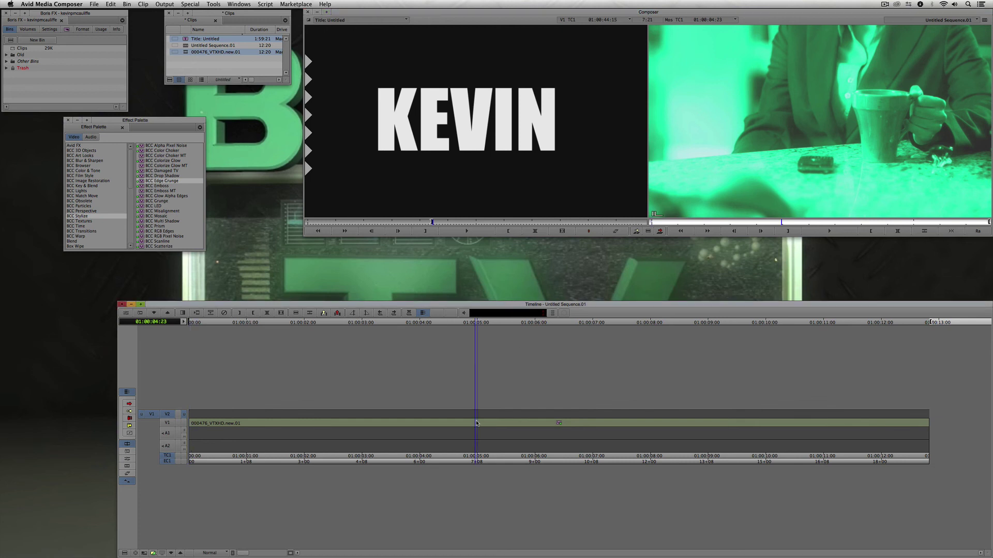
Delete the empty V2 track and remove the green film effect from the clip on V1.
key("Delete")
left_click(490, 288)
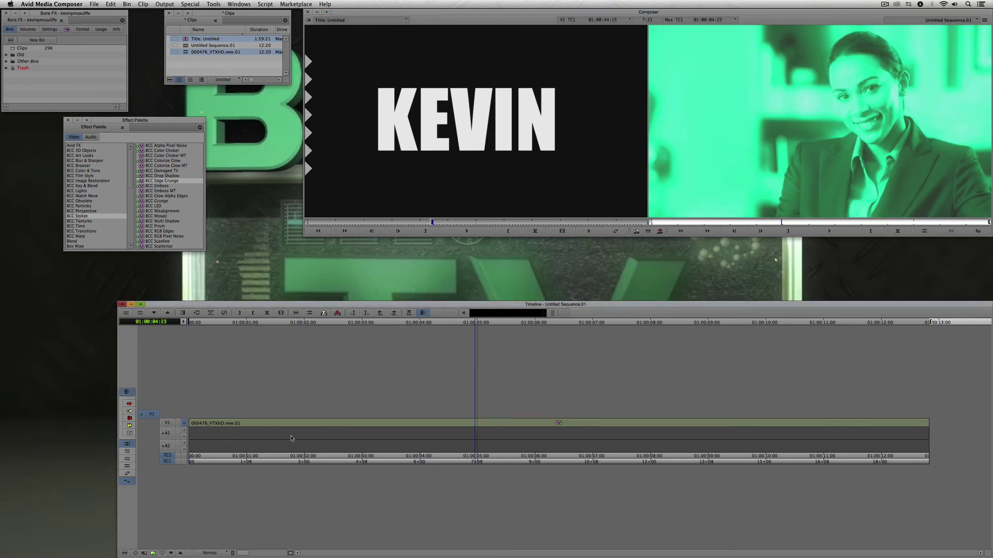
left_click_drag(432, 420, 489, 417)
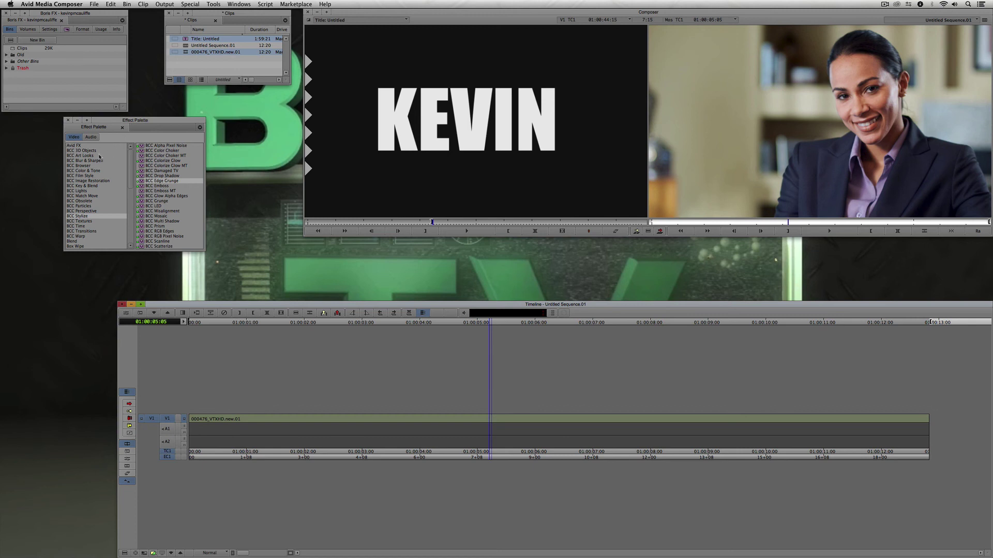
Apply the BCC FX Browser effect to the clip on V1 with its background option at 1st Below.
left_click(79, 166)
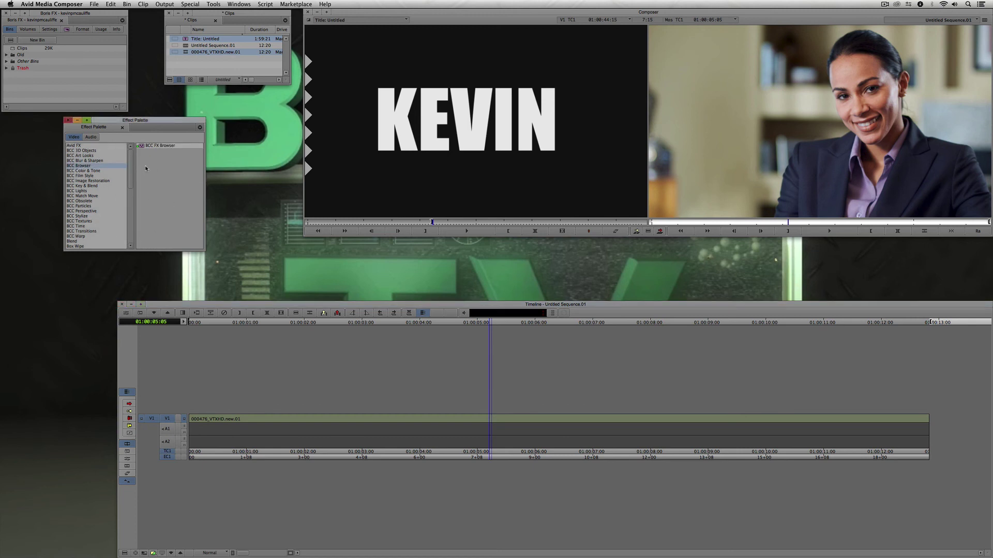
left_click_drag(143, 147, 494, 421)
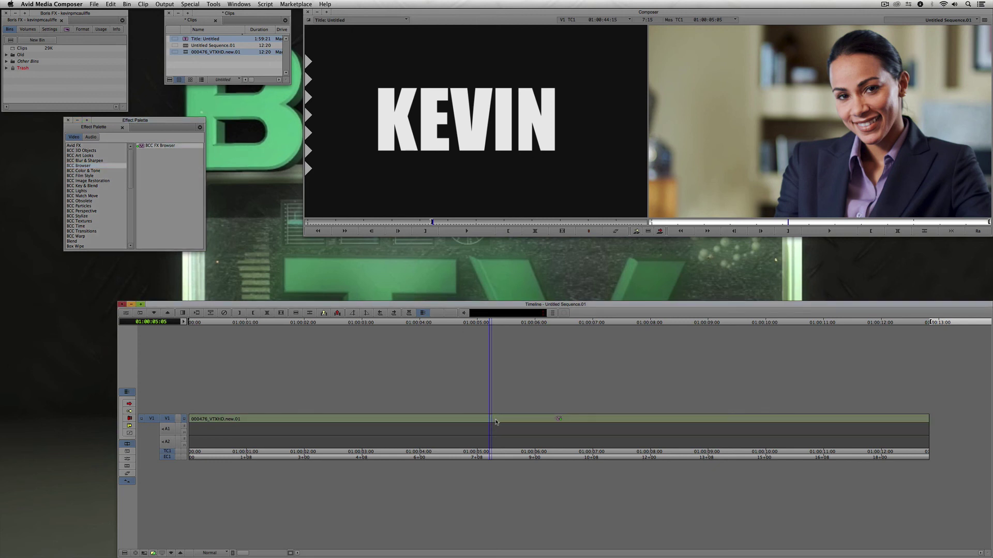
key("shift+F10")
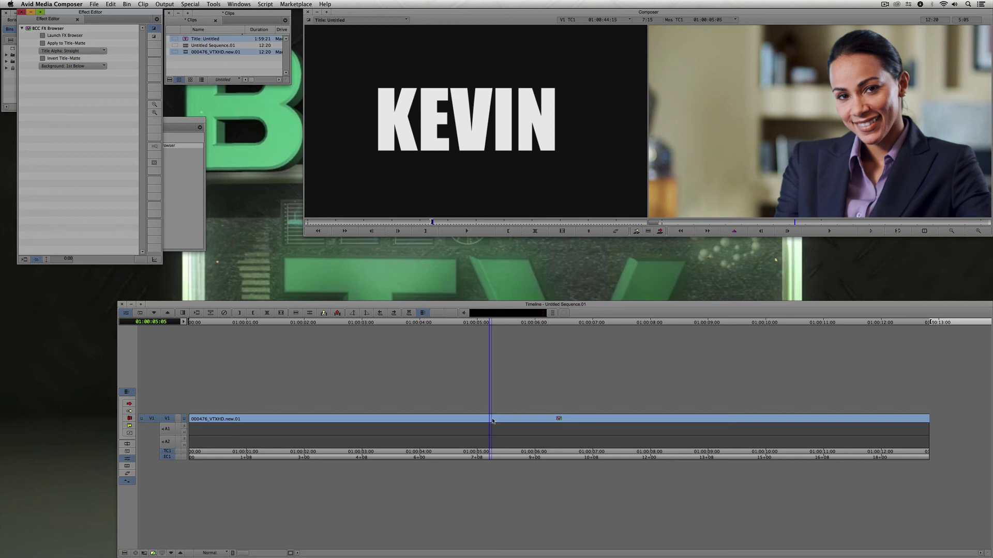
left_click(78, 67)
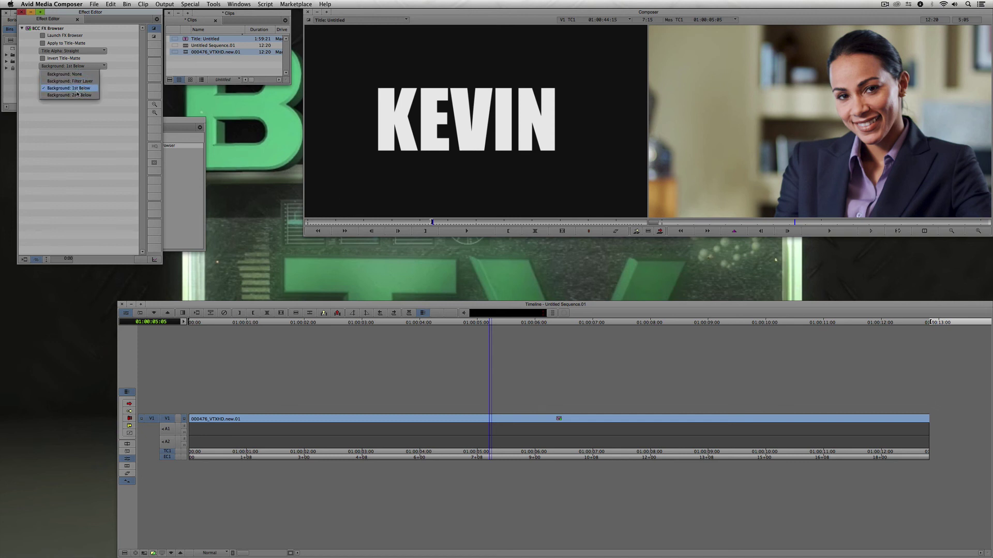
left_click(73, 88)
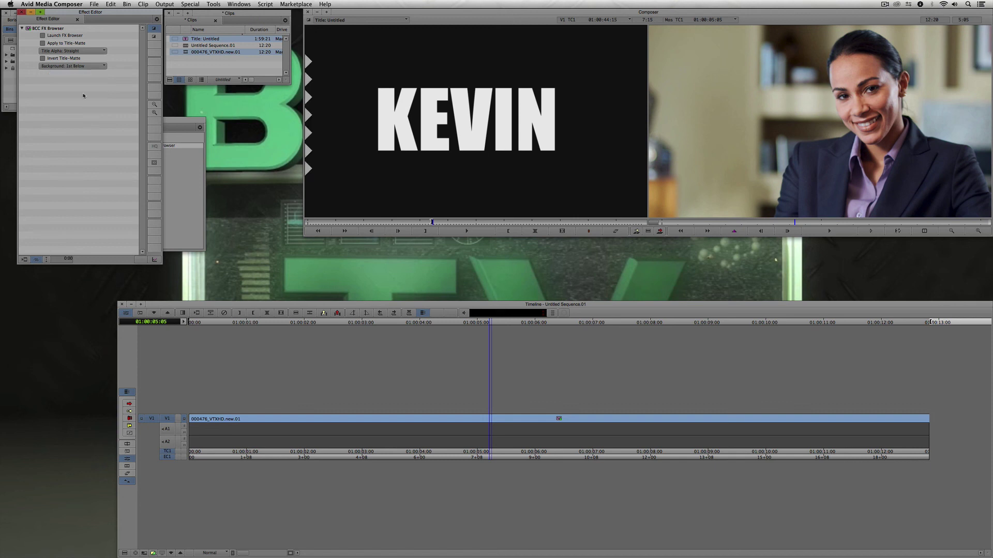
Launch the FX Browser from the effect and enlarge the preview pane of the BCC Glint preset.
left_click(60, 36)
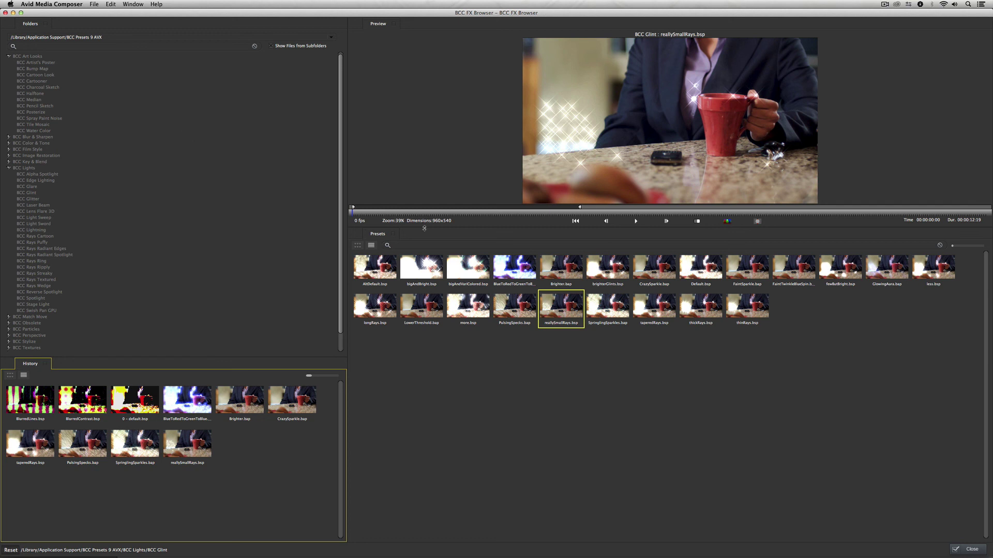
left_click(442, 158)
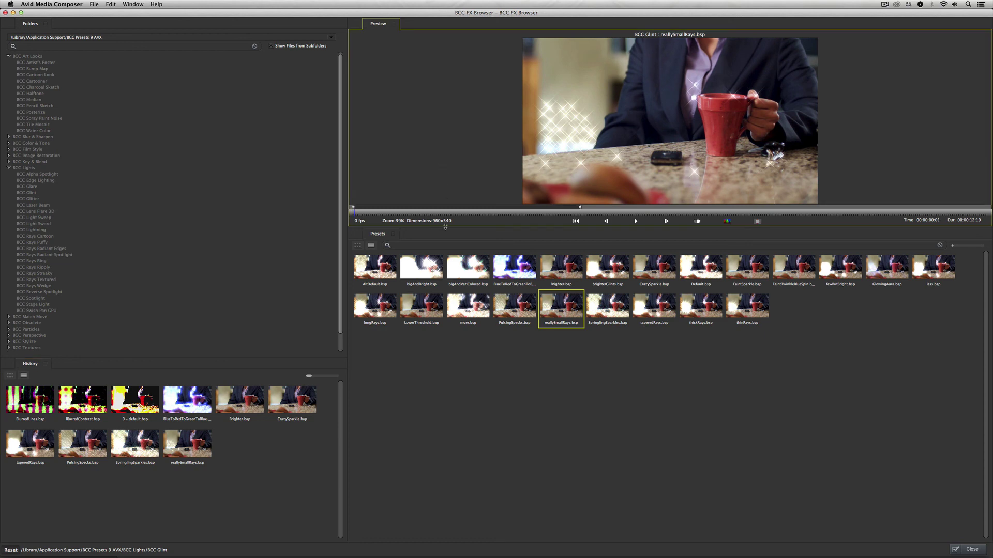
left_click_drag(445, 226, 459, 397)
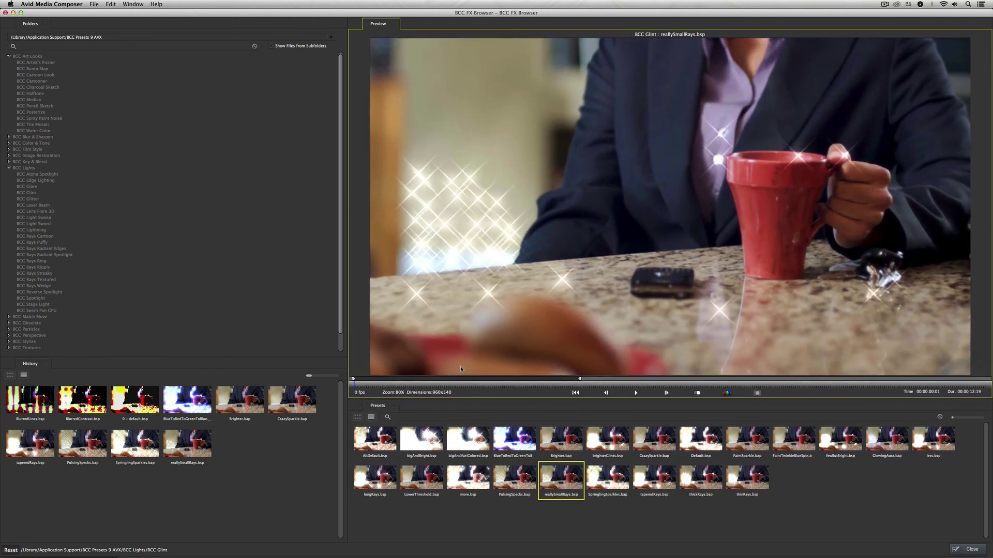
Collapse BCC Art Looks, list the BCC Lens Flare 3D presets under BCC Lights and give the preset list more room.
left_click(9, 56)
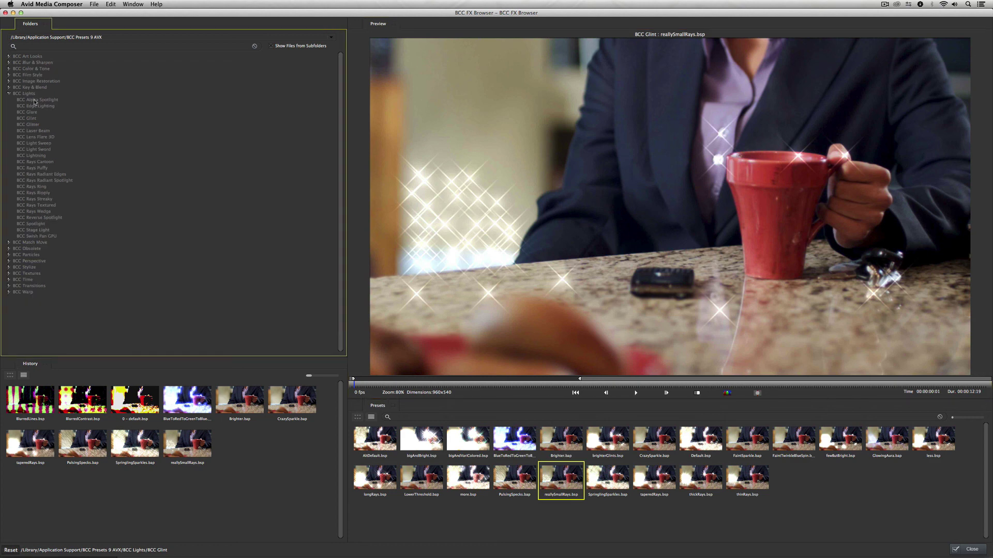
left_click(36, 137)
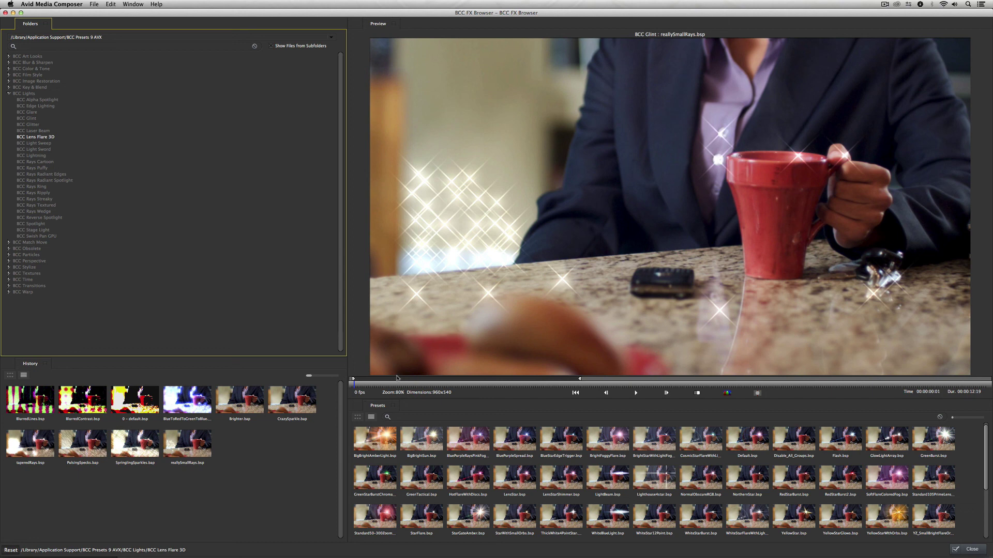
left_click_drag(403, 399, 414, 230)
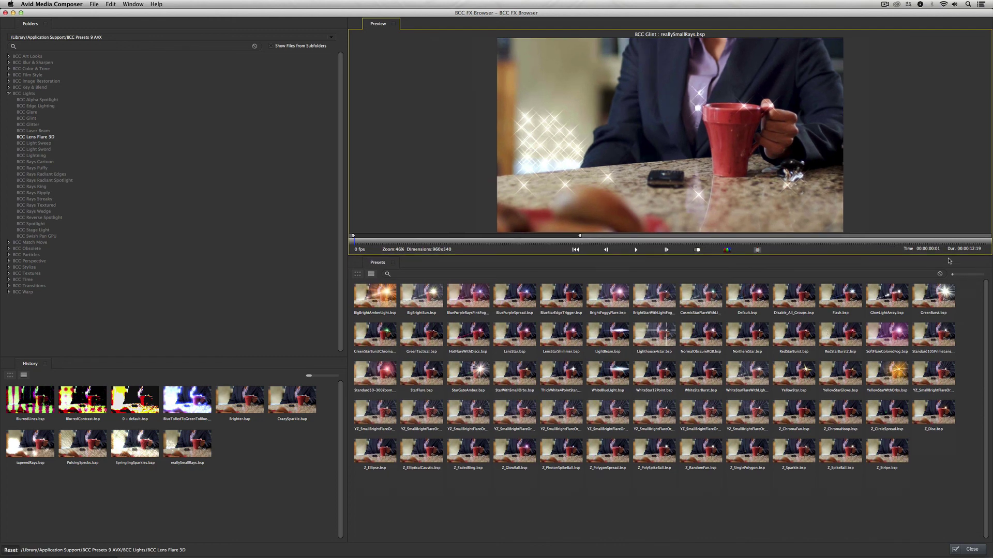
Enlarge the preset thumbnails, preview the LightBeam preset of BCC Lens Flare 3D and close the browser.
left_click_drag(953, 275, 970, 364)
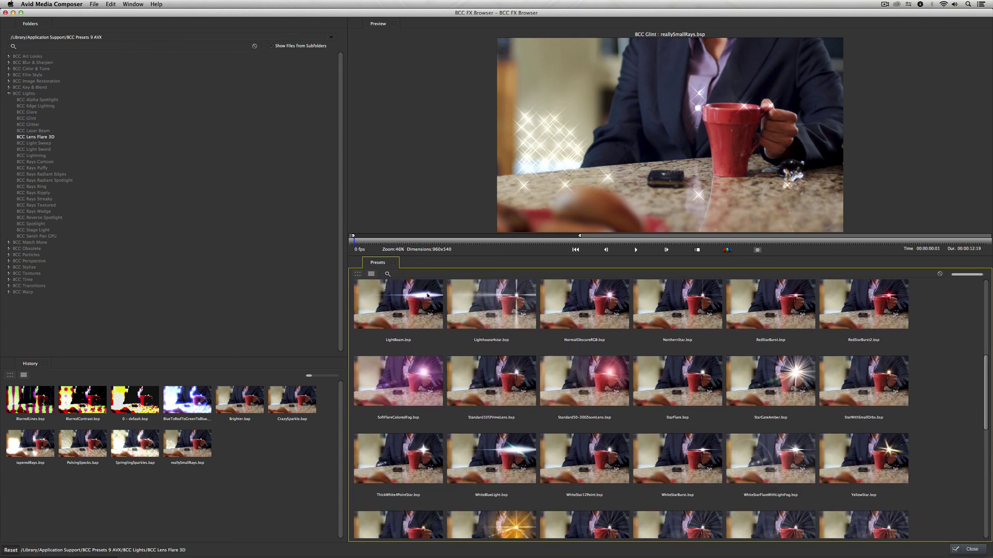
left_click(427, 296)
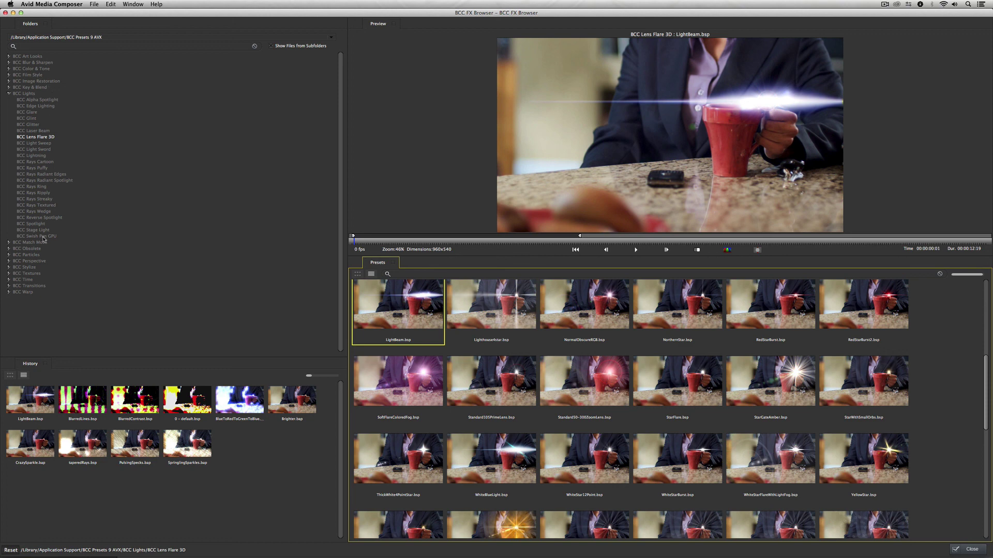
left_click(965, 548)
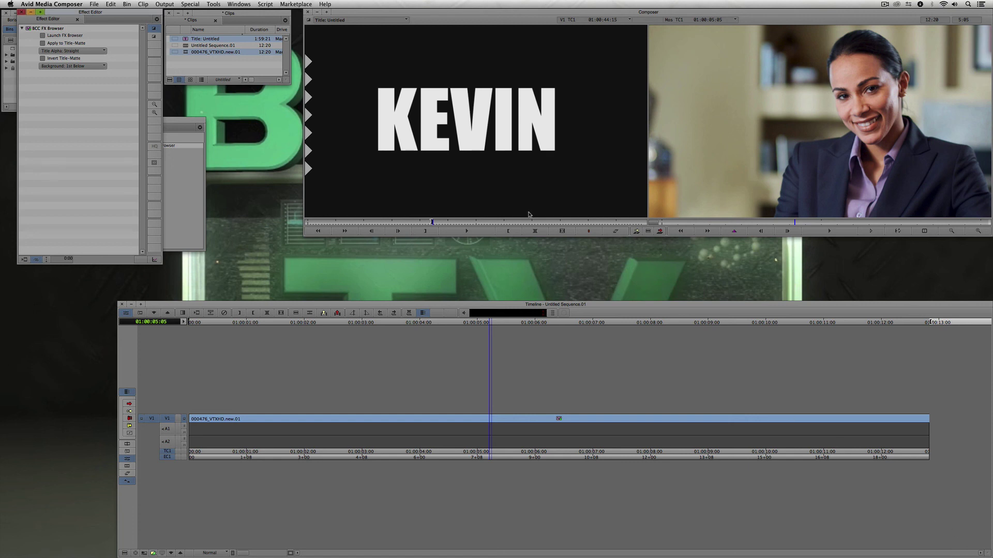